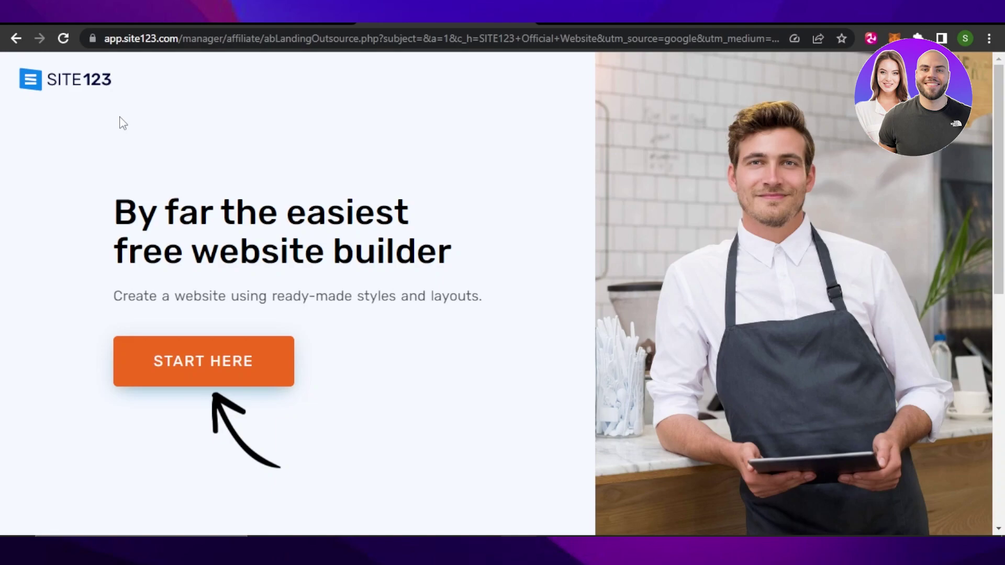
Dismiss the promotional popup and look through the website builder's landing page and customer reviews
scroll(607, 238, "down", 10)
left_click_drag(999, 324, 1002, 78)
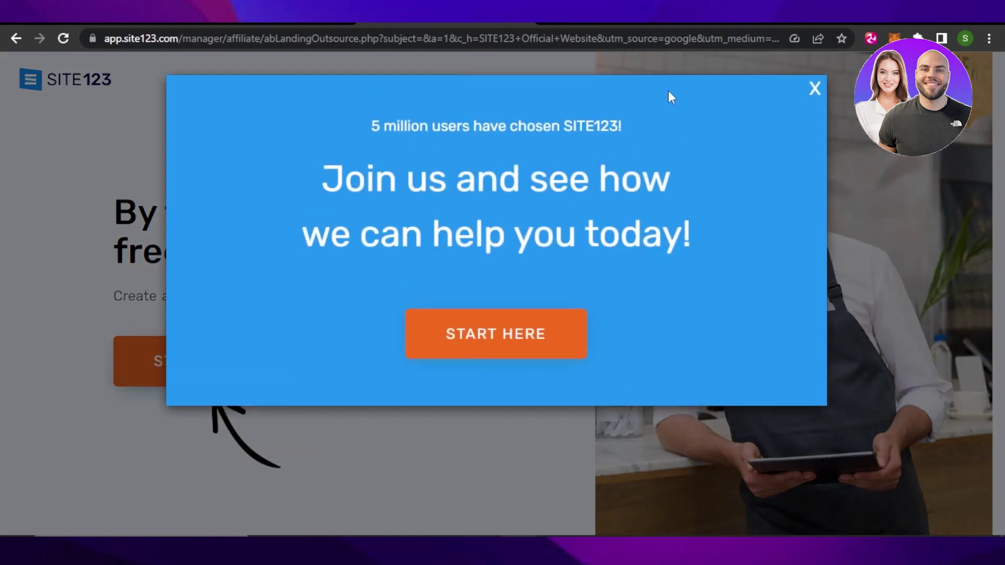
double_click(817, 90)
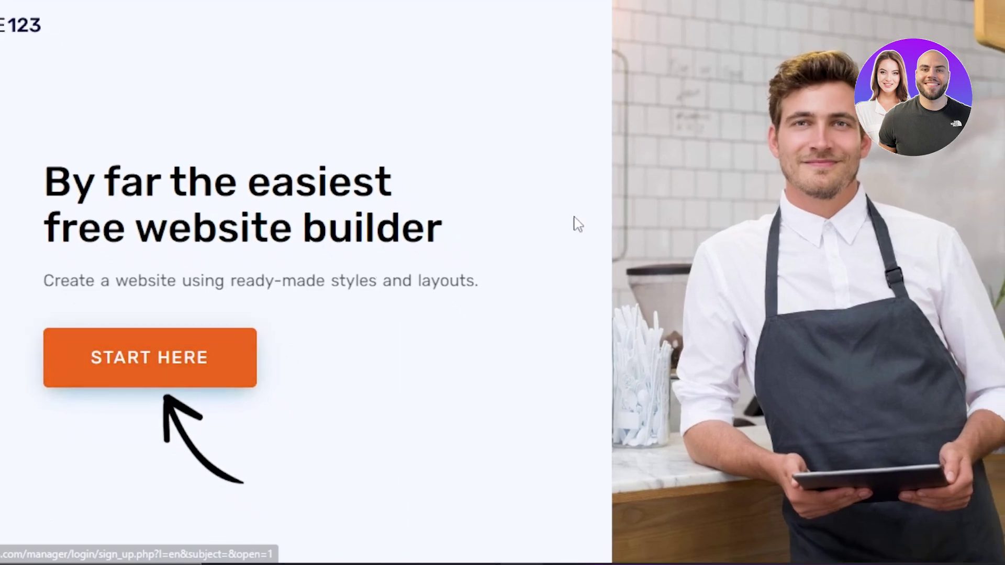
scroll(577, 224, "down", 4)
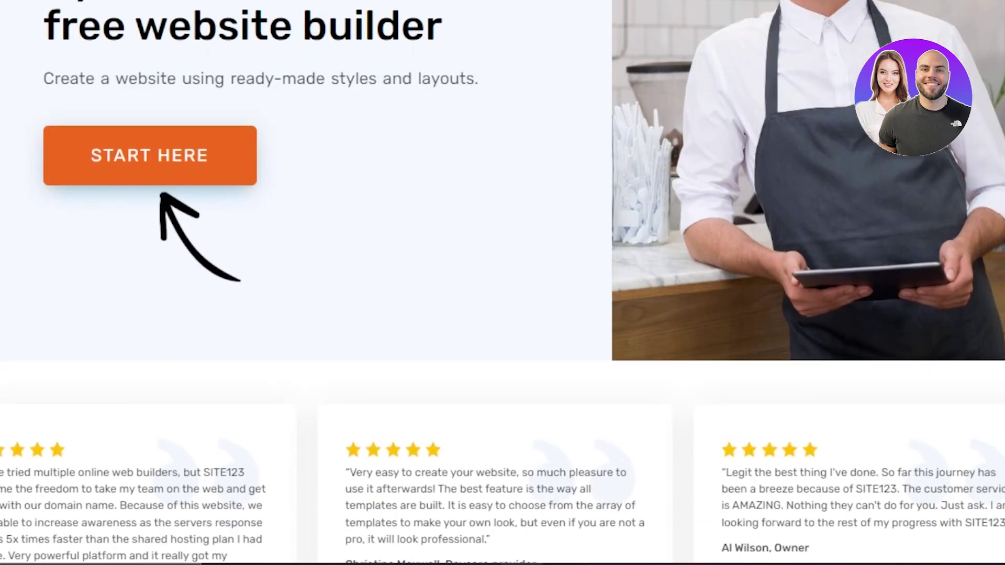
scroll(502, 282, "down", 7)
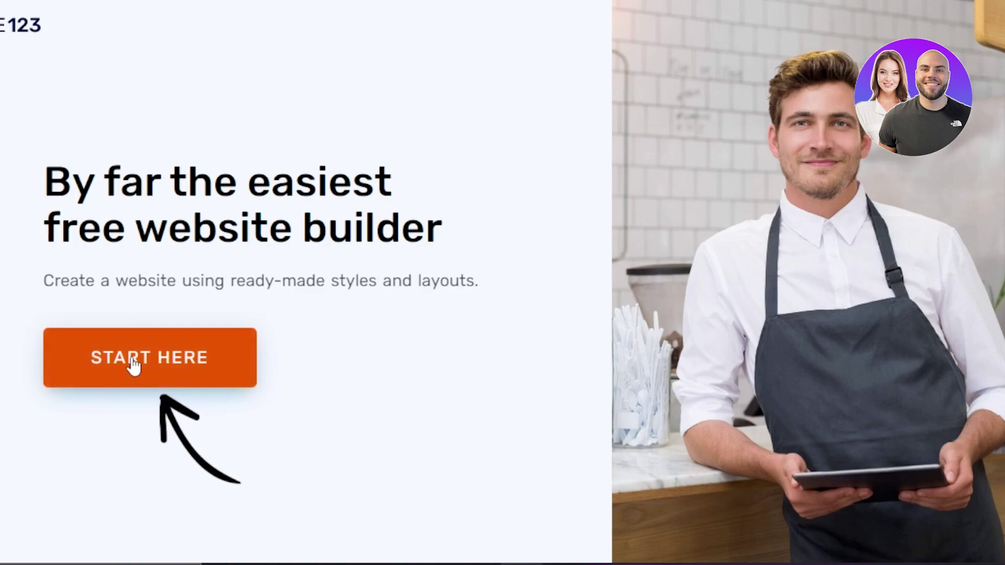
Start a new site of type Website in the Business category and name it CJ MARKETING
left_click(160, 362)
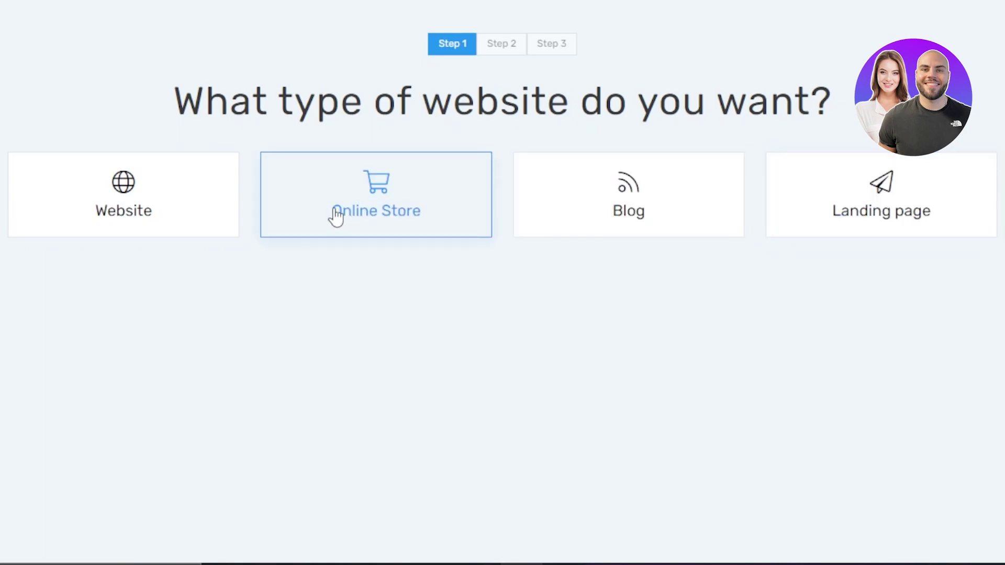
left_click(122, 203)
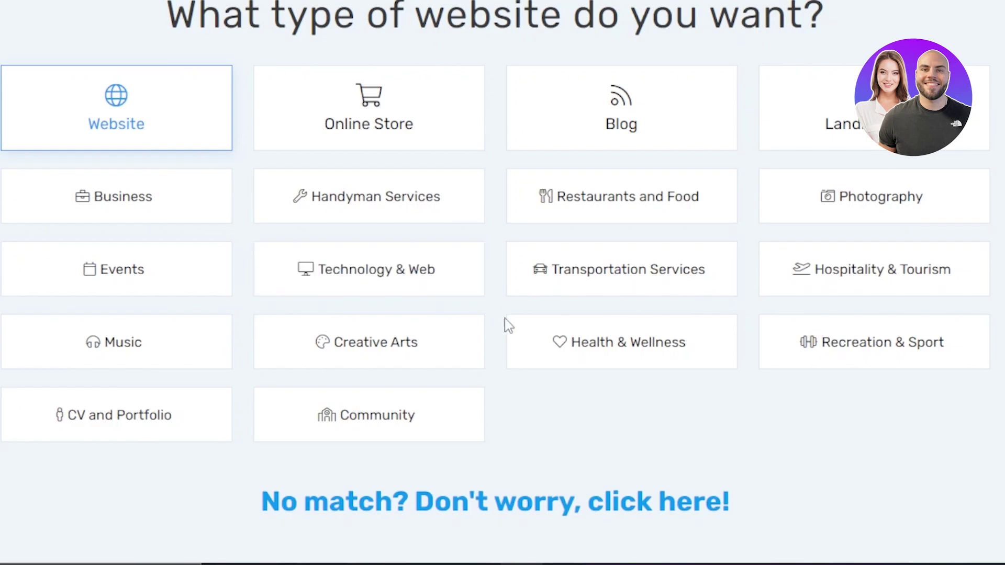
left_click(119, 208)
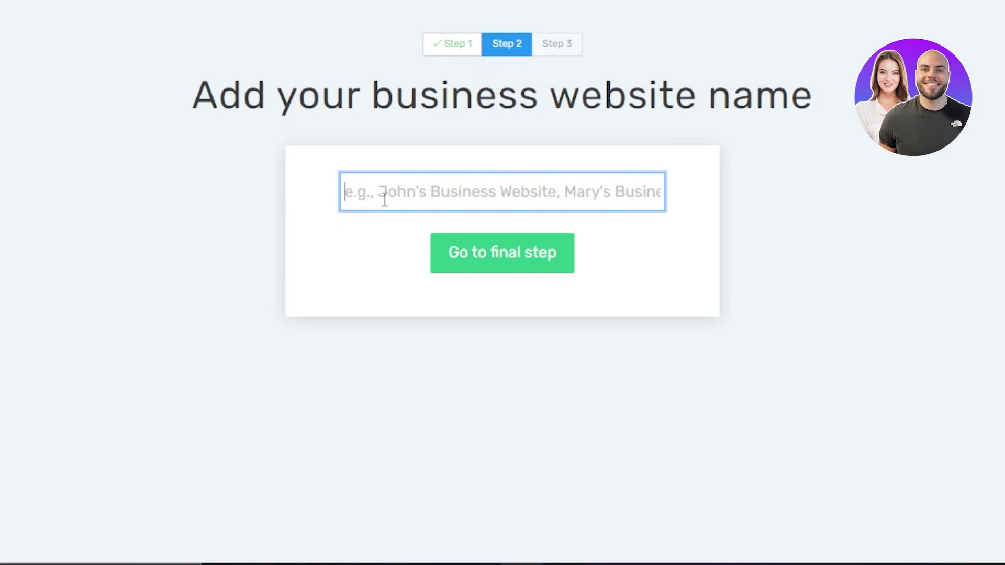
type("CJ MARKETING")
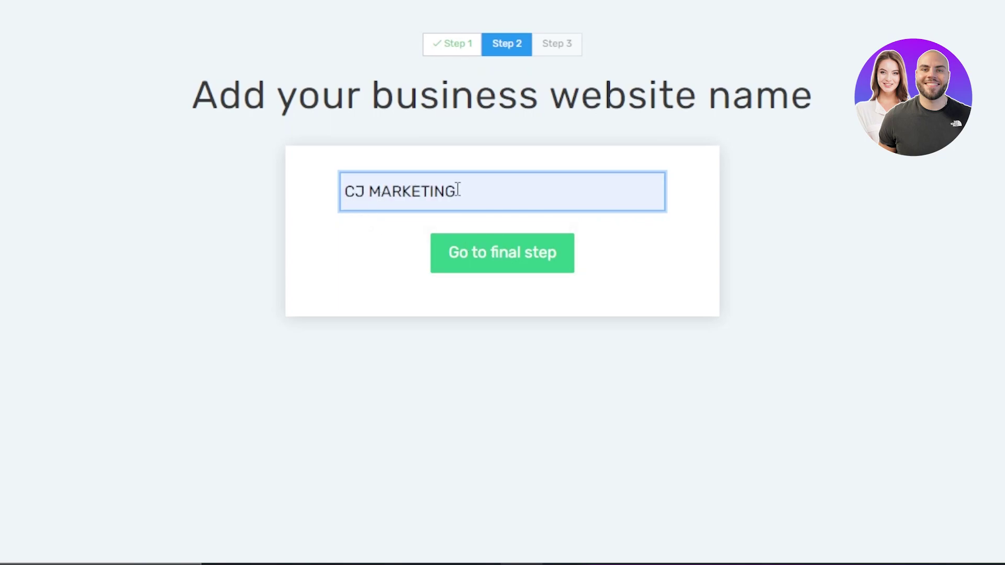
left_click(513, 274)
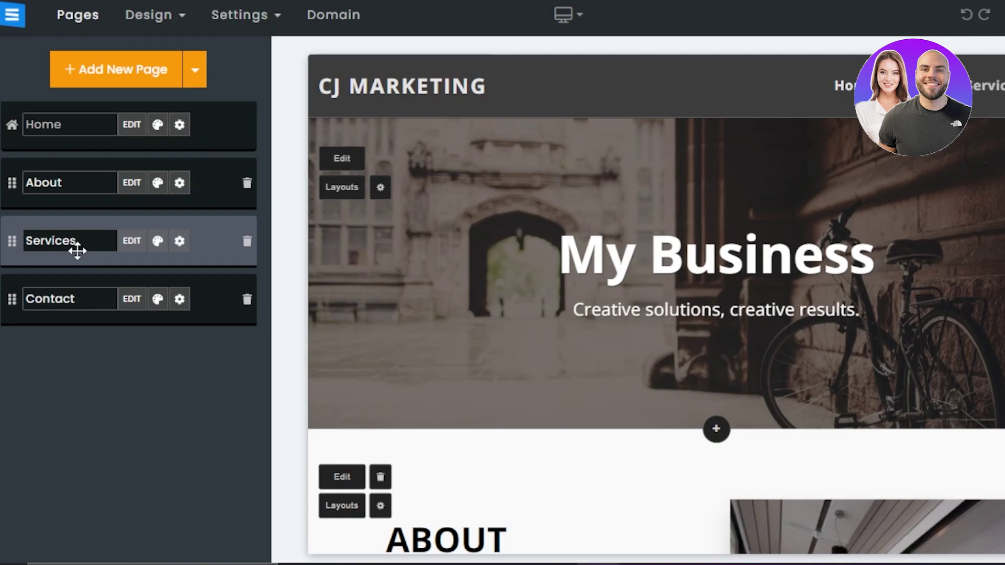
Review the site's design and settings options and the domain names offered for cj-marketing, and return to the page list
left_click(152, 14)
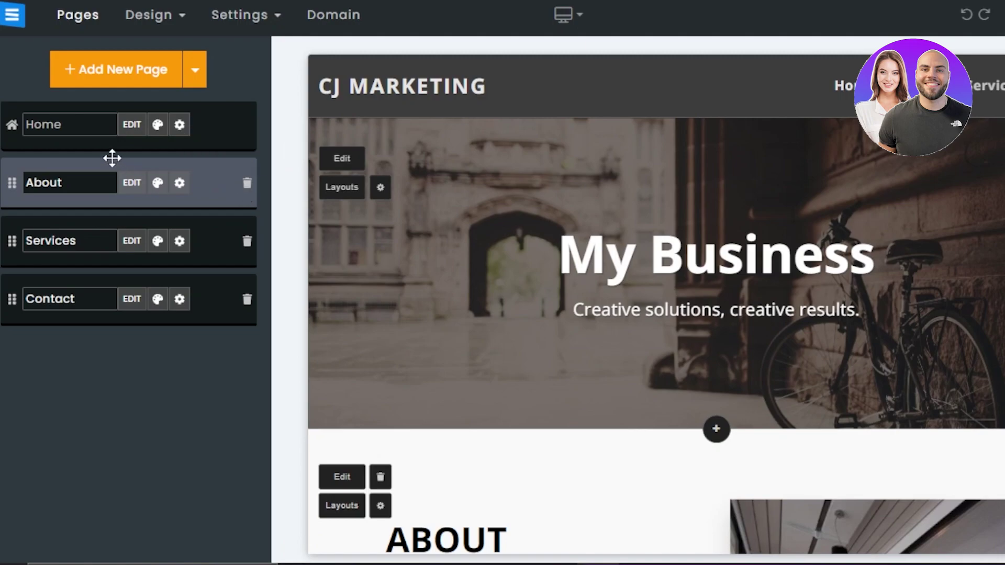
mouse_move(166, 23)
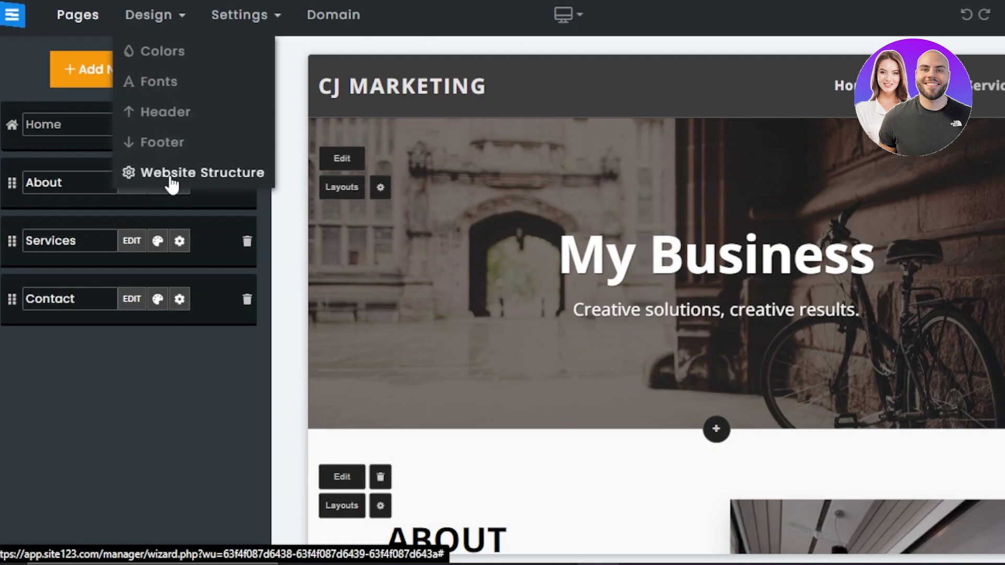
mouse_move(240, 29)
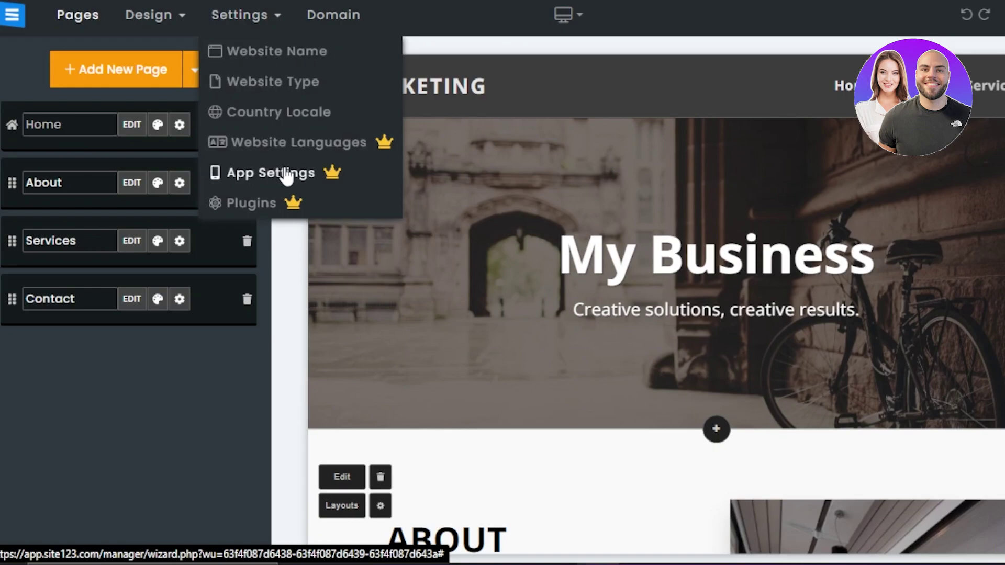
left_click(344, 19)
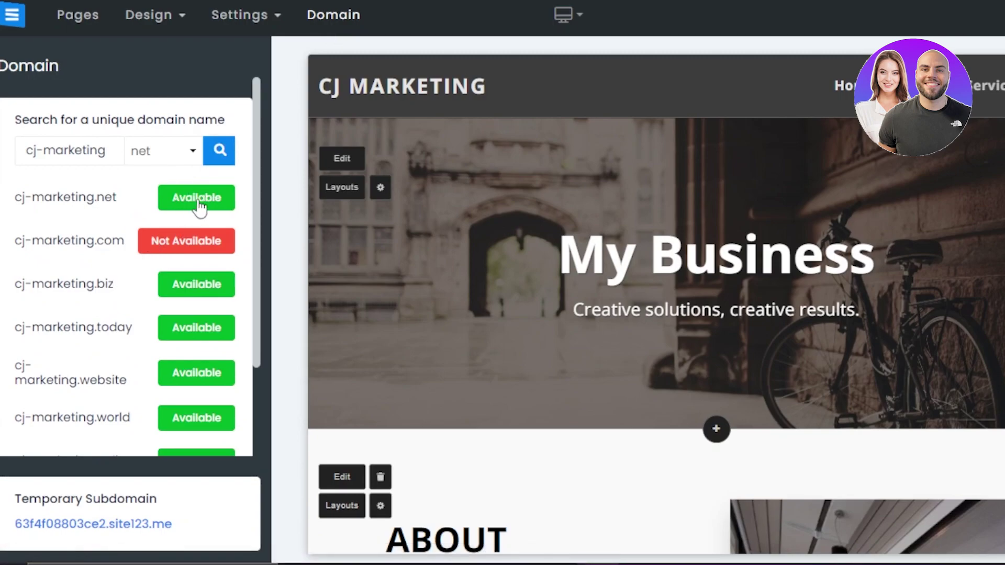
left_click_drag(259, 157, 253, 324)
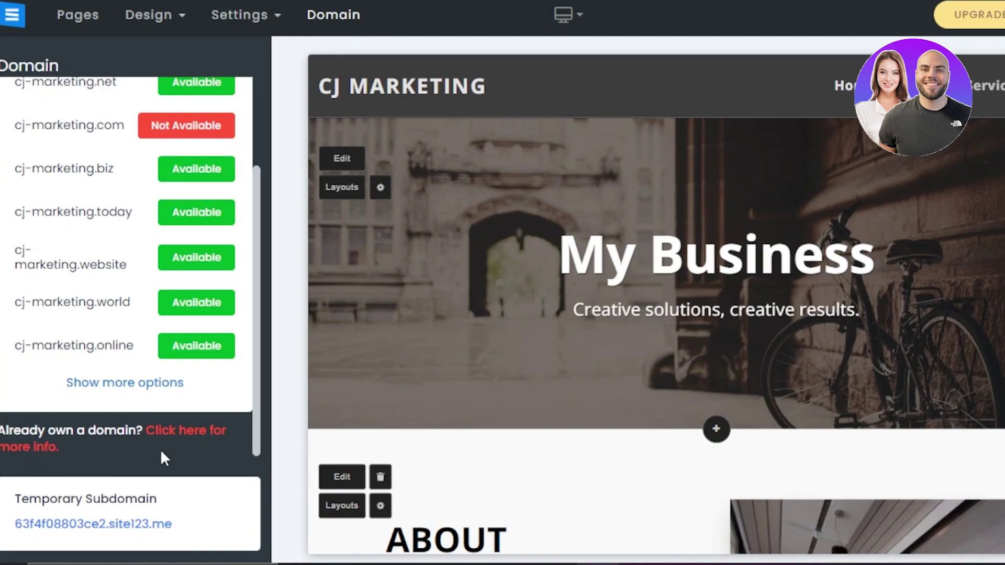
scroll(259, 390, "up", 3)
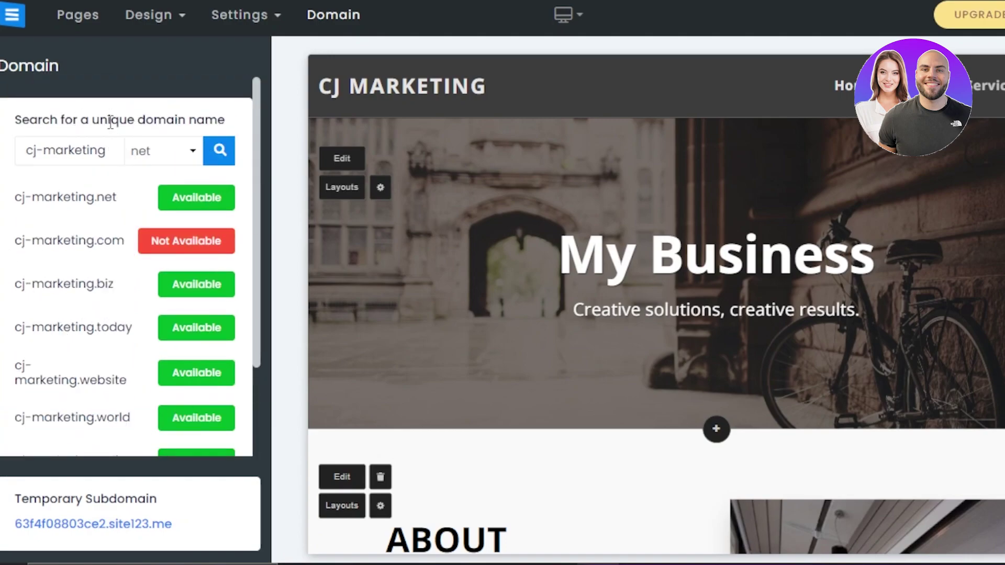
left_click(243, 14)
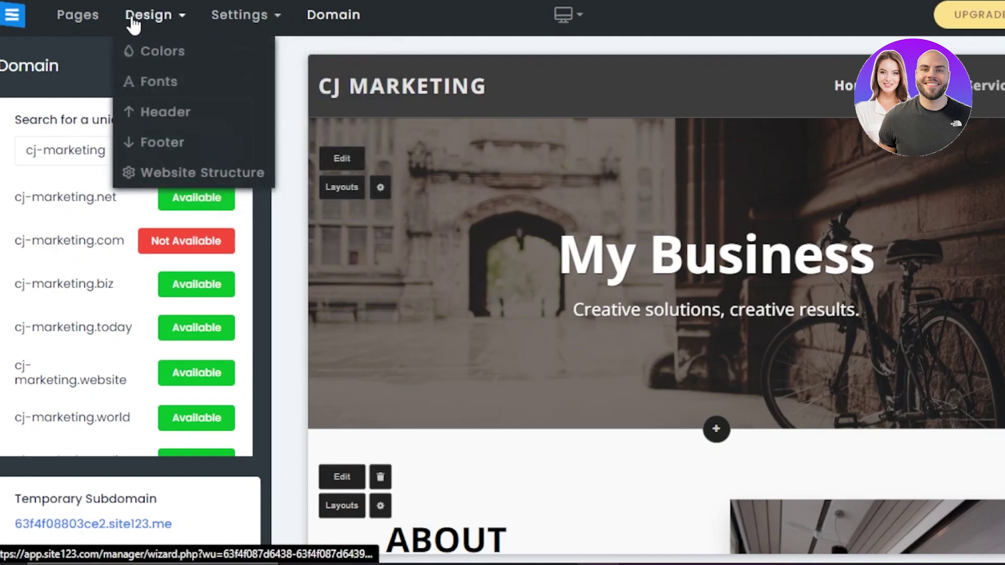
left_click(78, 16)
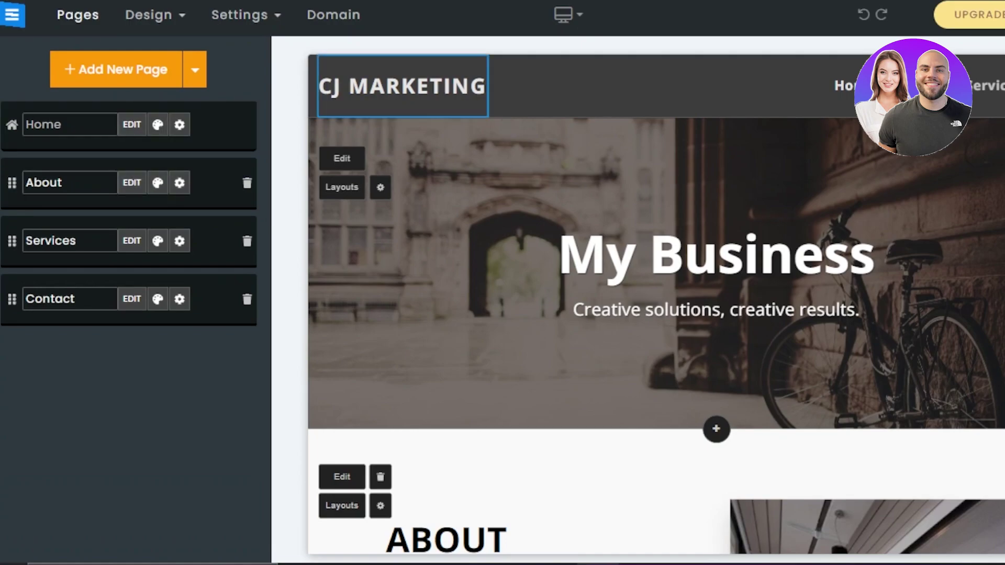
Replace the "My Business" heading in the home page's hero banner with "CJ MARKETING"
scroll(654, 314, "down", 5)
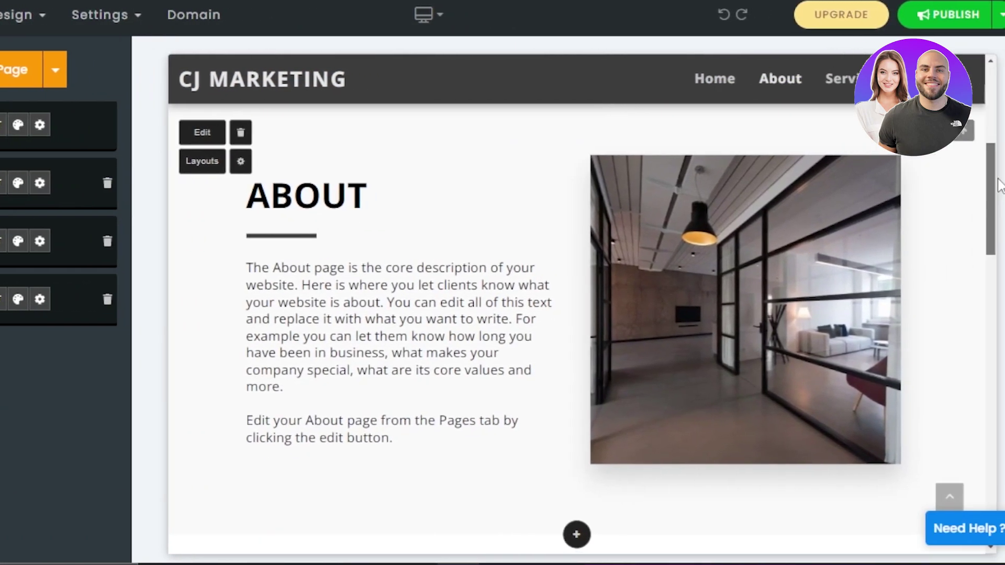
left_click_drag(997, 186, 975, 123)
left_click(589, 184)
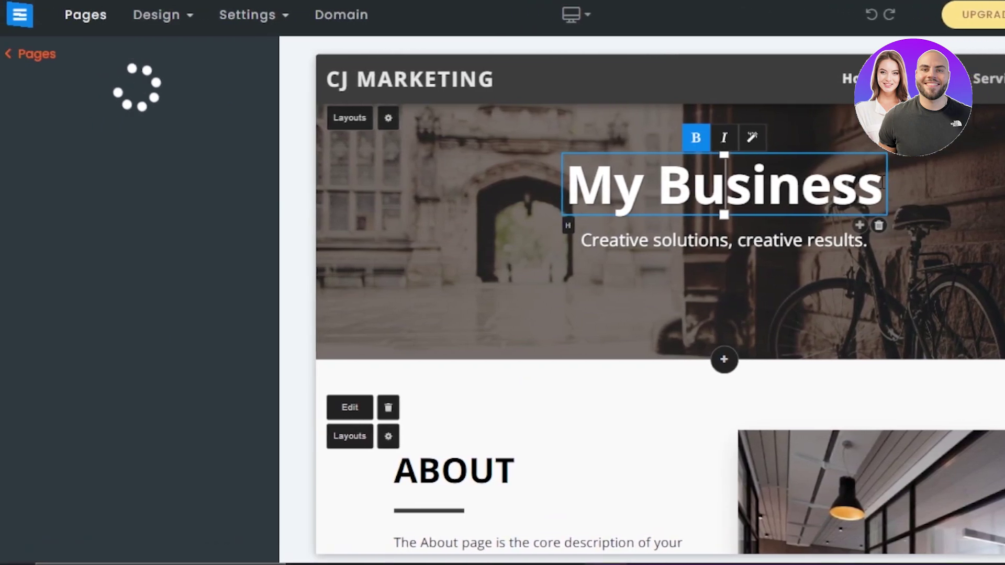
left_click(880, 180)
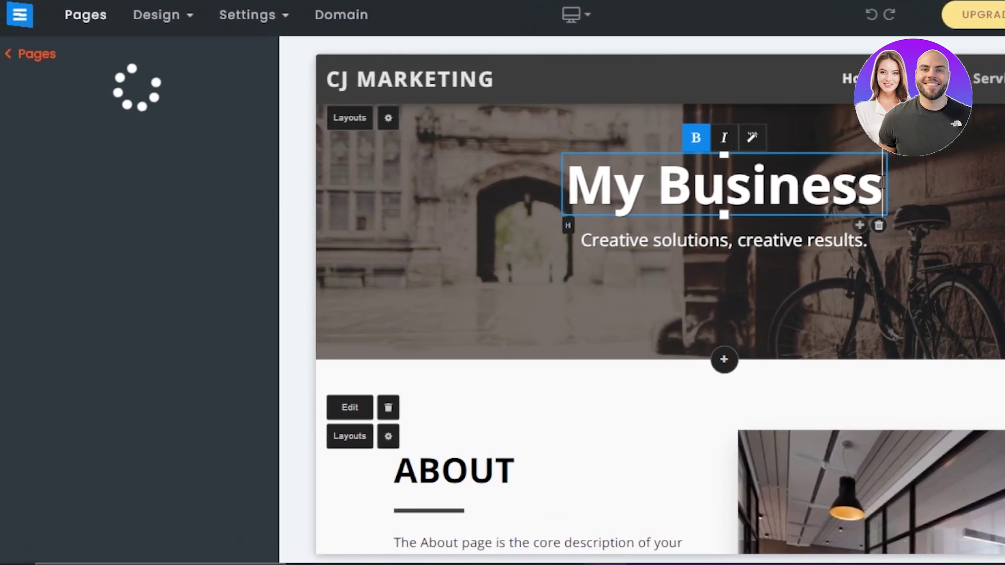
key("BackSpace")
key("BackSpace")
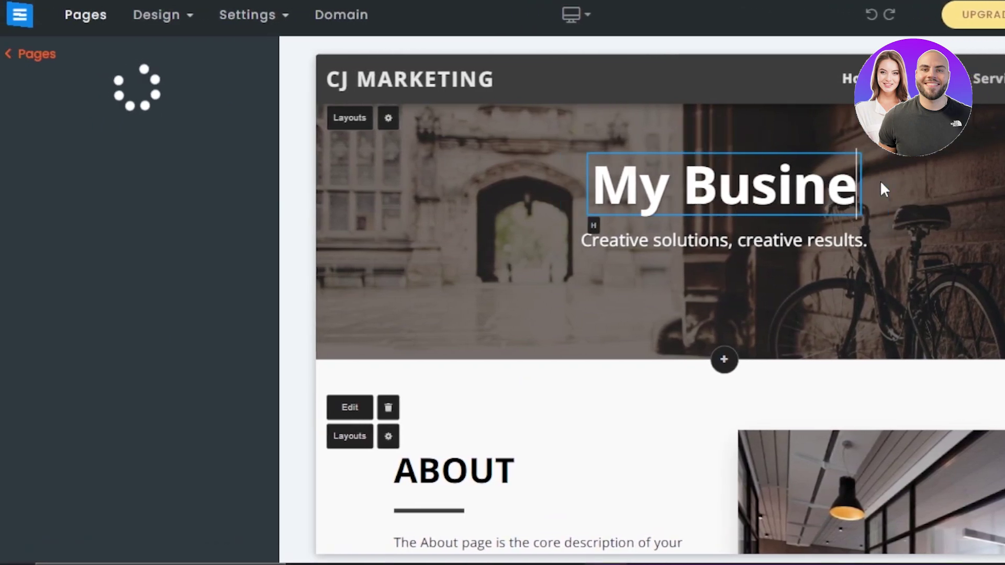
key("BackSpace")
key("BackSpace")
key("BackSpace")
key("BackSpace")
key("BackSpace")
key("BackSpace")
key("BackSpace")
key("BackSpace")
key("BackSpace")
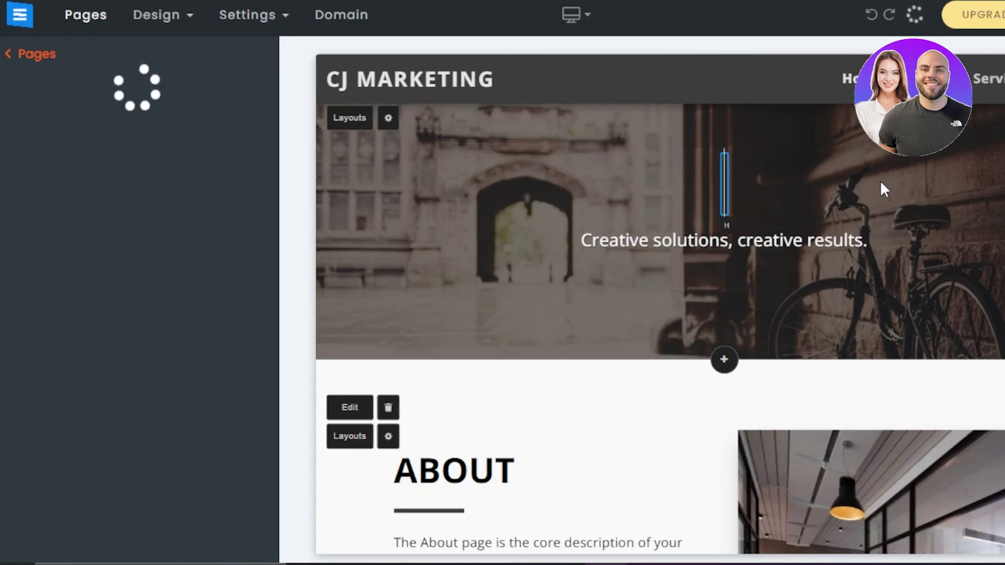
type("CJ MARKETING")
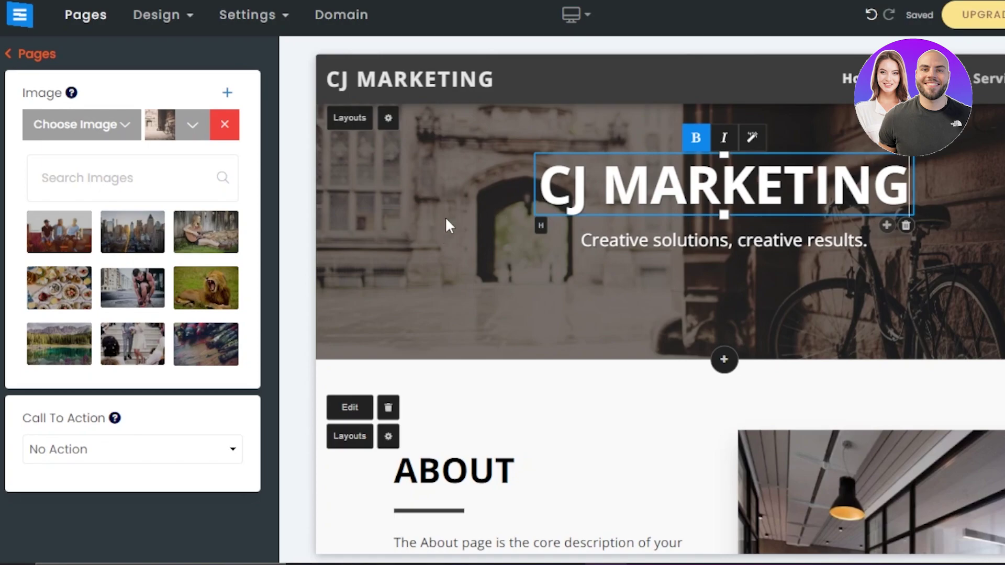
left_click(407, 241)
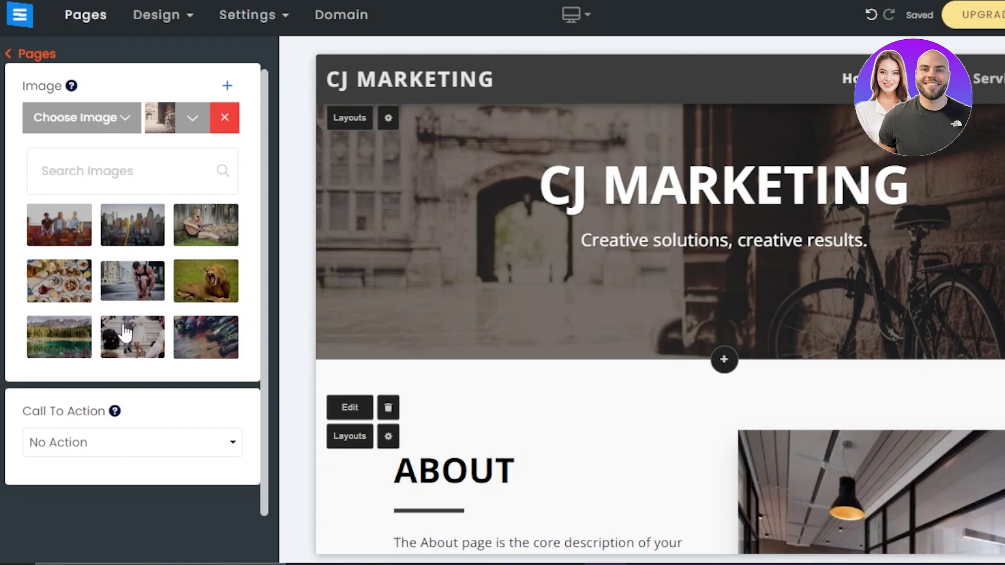
Replace the hero banner's background with the library image of hands on a laptop from the Computer category
left_click(23, 123)
left_click(191, 82)
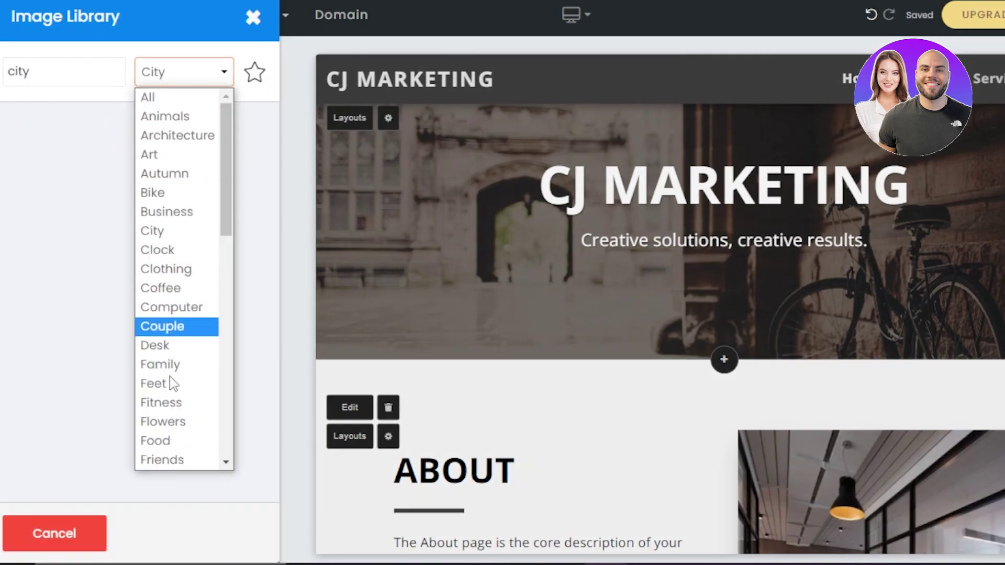
left_click(171, 306)
left_click(192, 241)
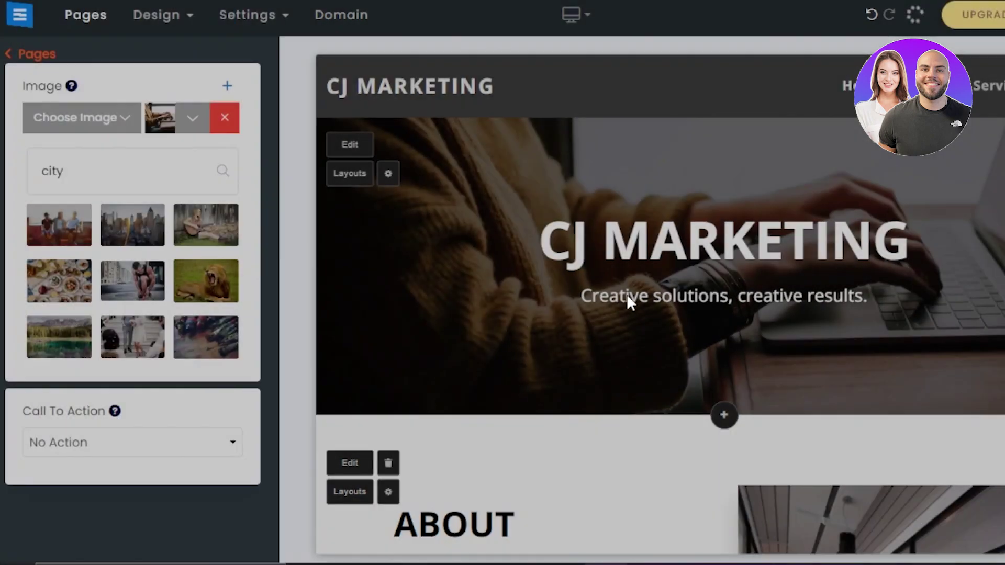
Change the tagline under the hero heading to "Marketing solutions, Best results." and return to the page list
left_click(627, 293)
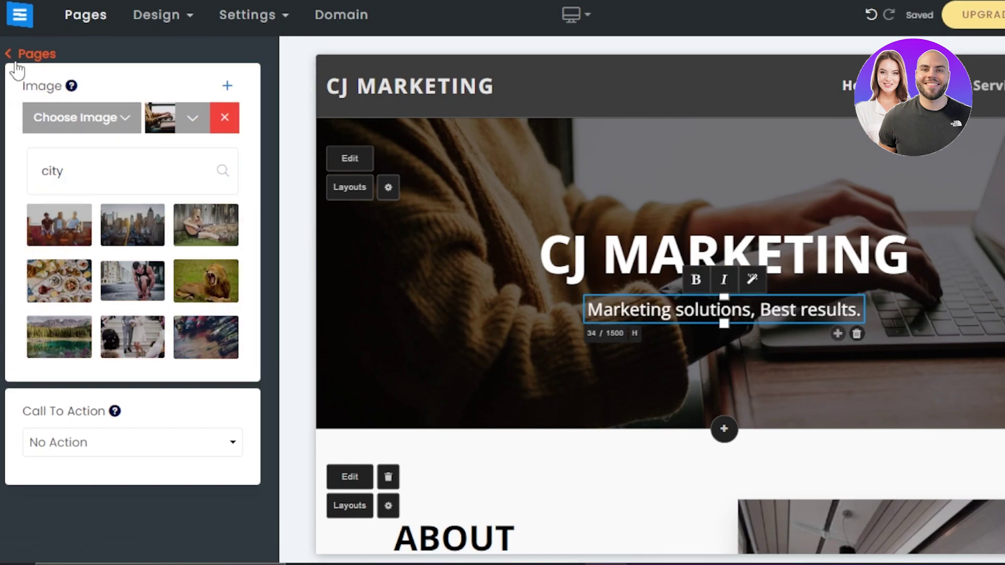
left_click(12, 54)
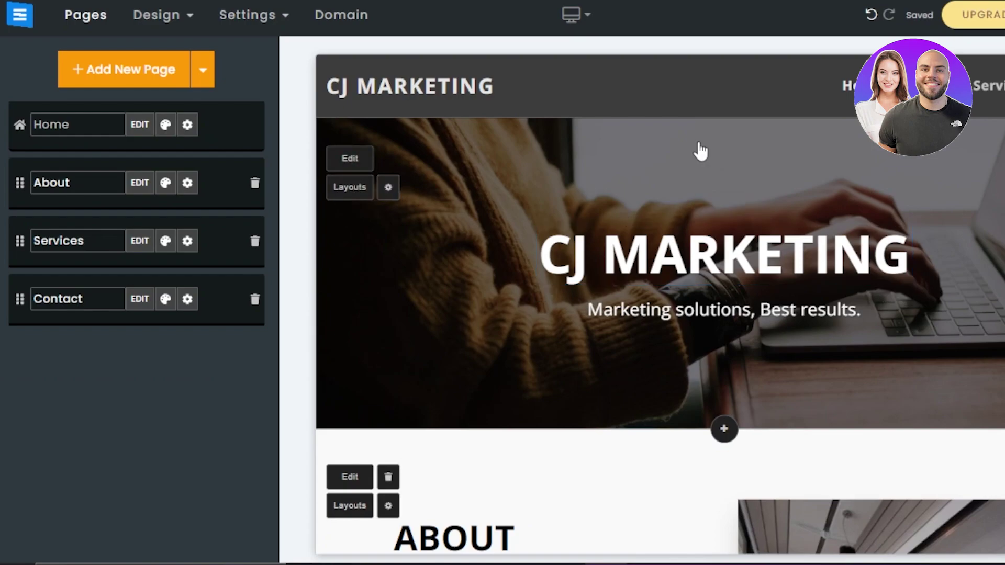
left_click(833, 314)
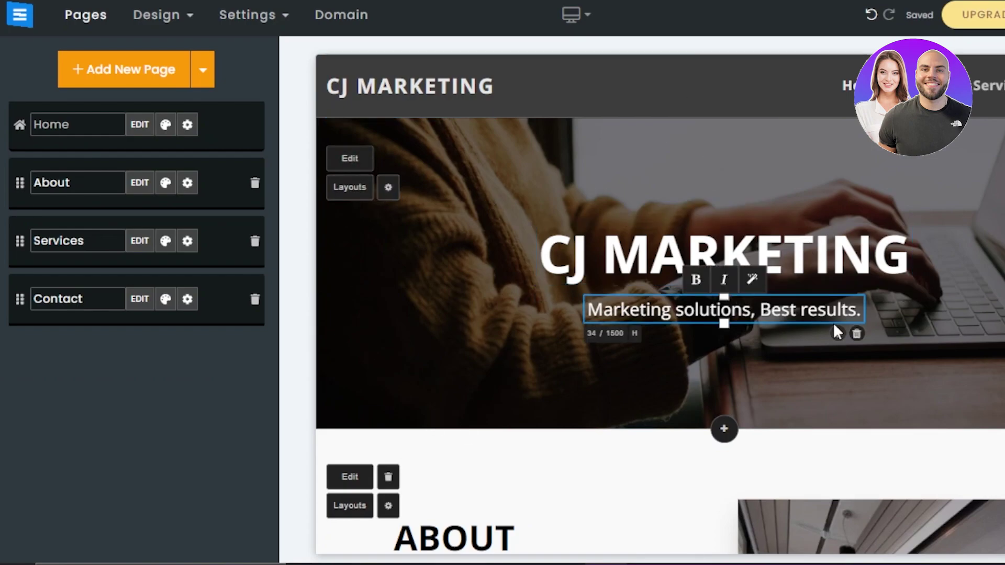
left_click(794, 249)
Open the About section's description text and its page options for editing
scroll(724, 202, "down", 5)
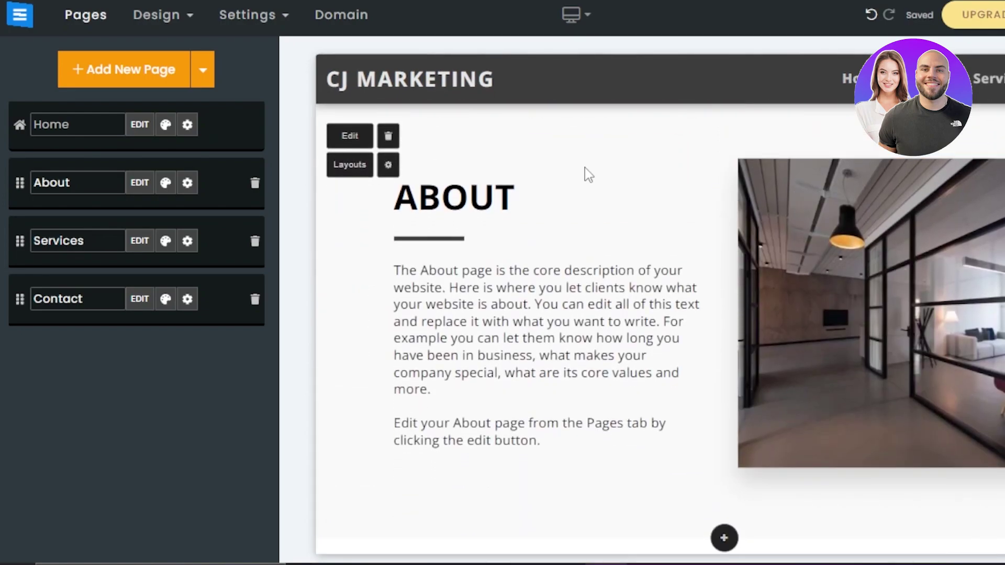
left_click(425, 330)
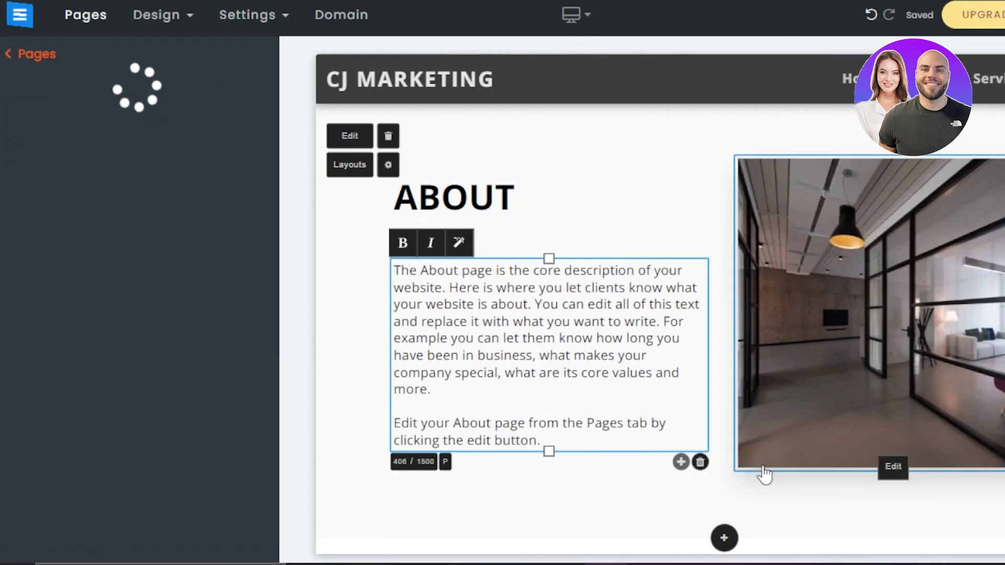
scroll(523, 314, "up", 1)
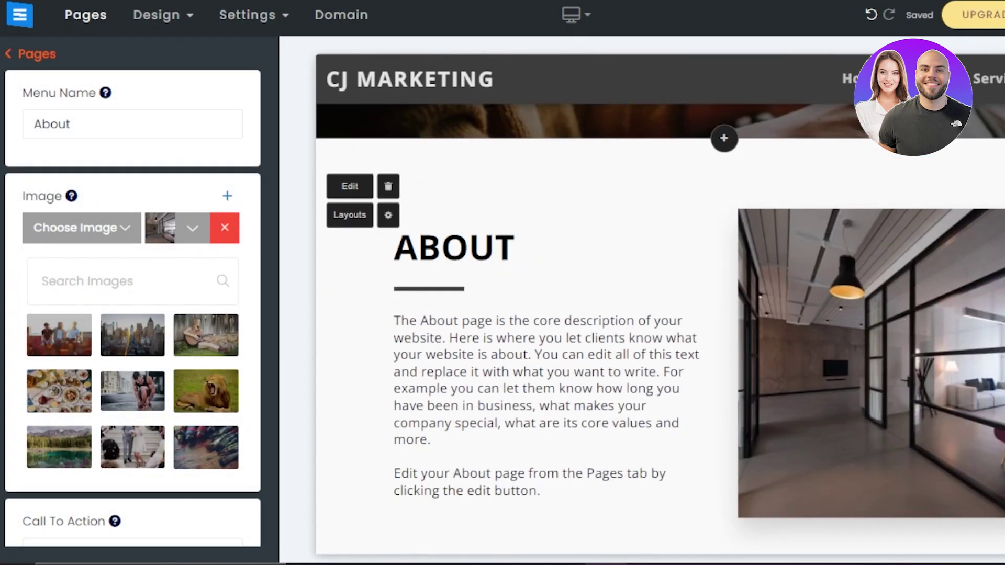
scroll(651, 246, "up", 3)
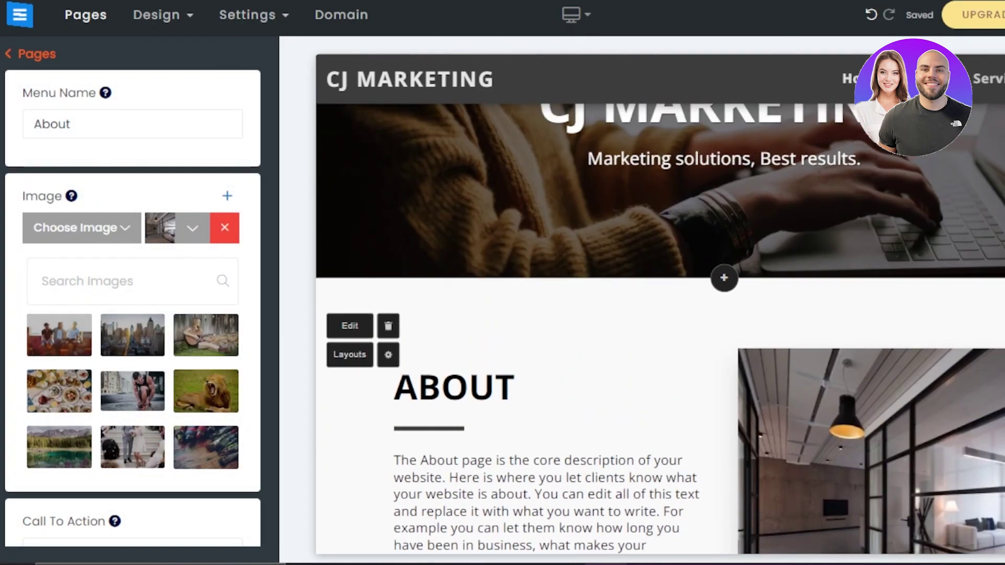
Open the gallery for adding a new page below the hero banner and look through the Popular page templates
left_click(723, 280)
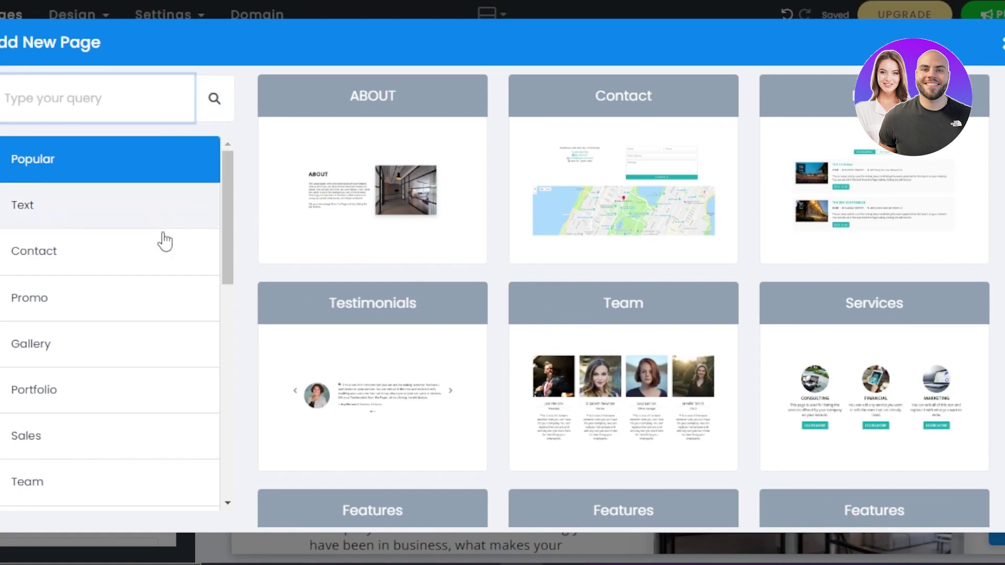
mouse_move(229, 185)
left_mouse_down()
mouse_move(230, 225)
mouse_move(228, 192)
left_mouse_up()
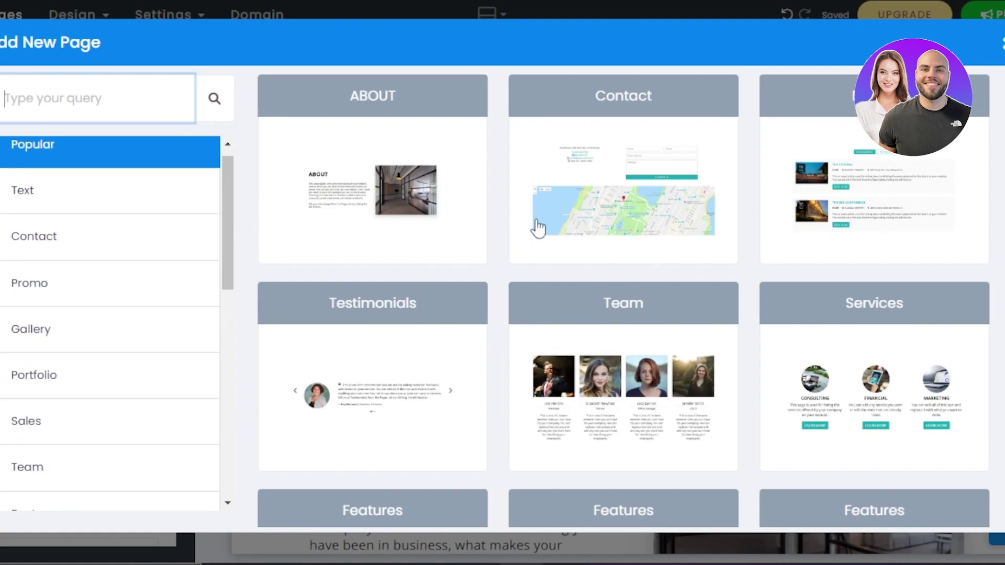
scroll(624, 300, "down", 5)
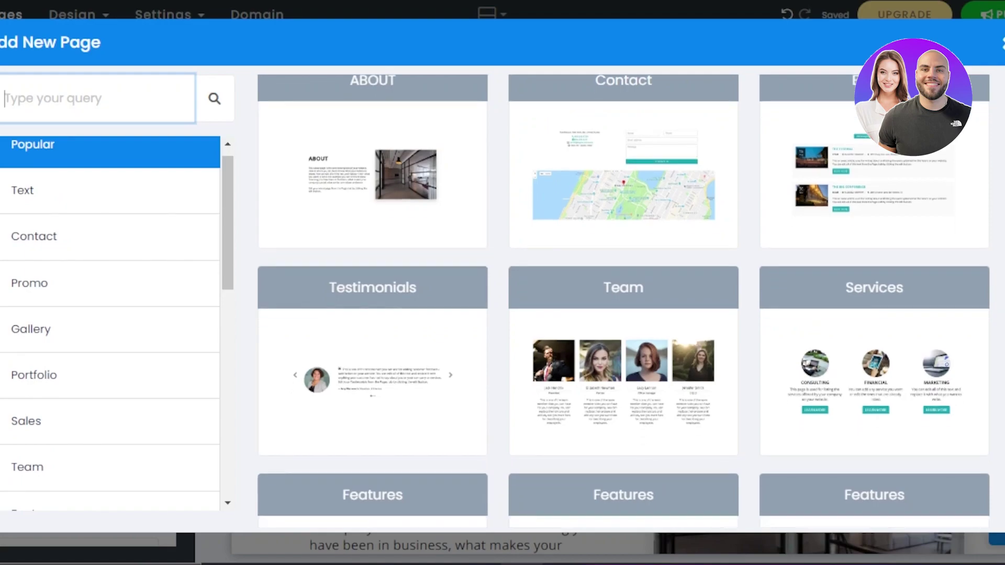
scroll(623, 300, "down", 4)
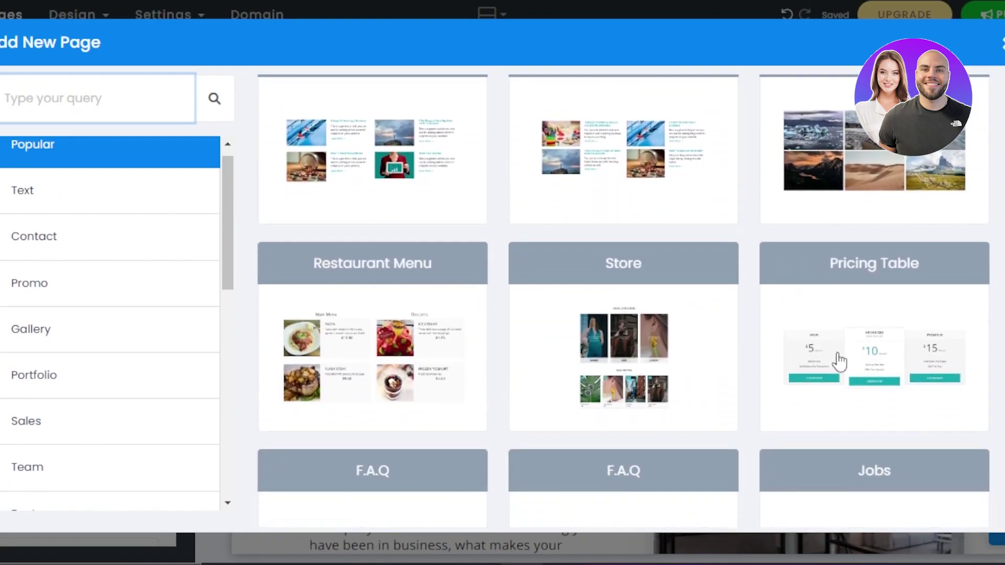
scroll(624, 301, "down", 14)
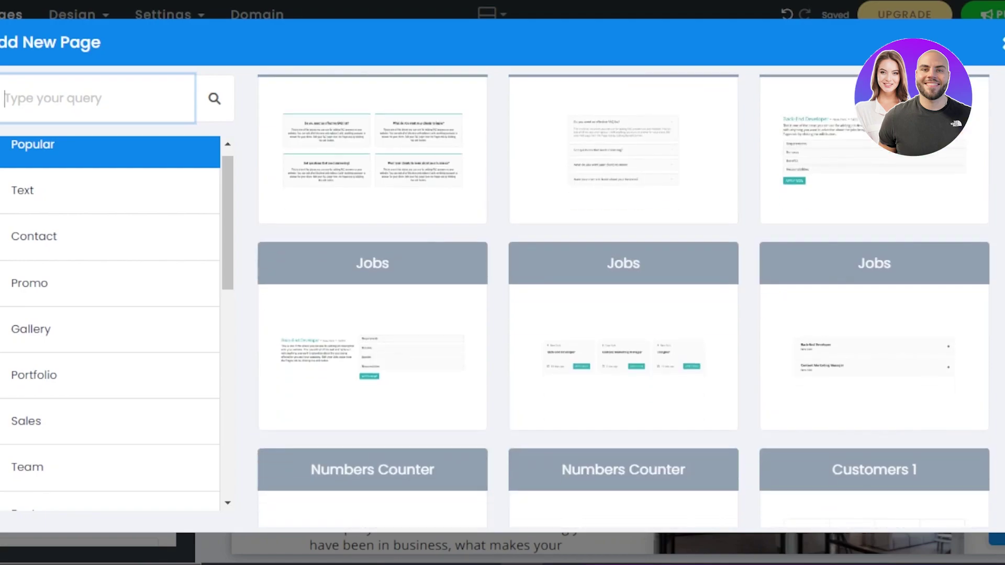
scroll(374, 219, "down", 5)
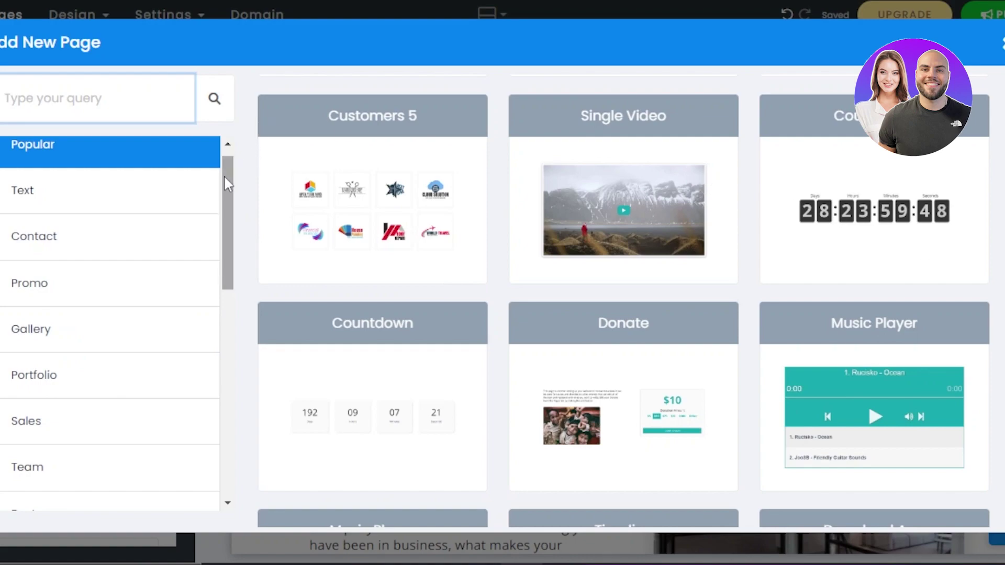
scroll(227, 179, "down", 1)
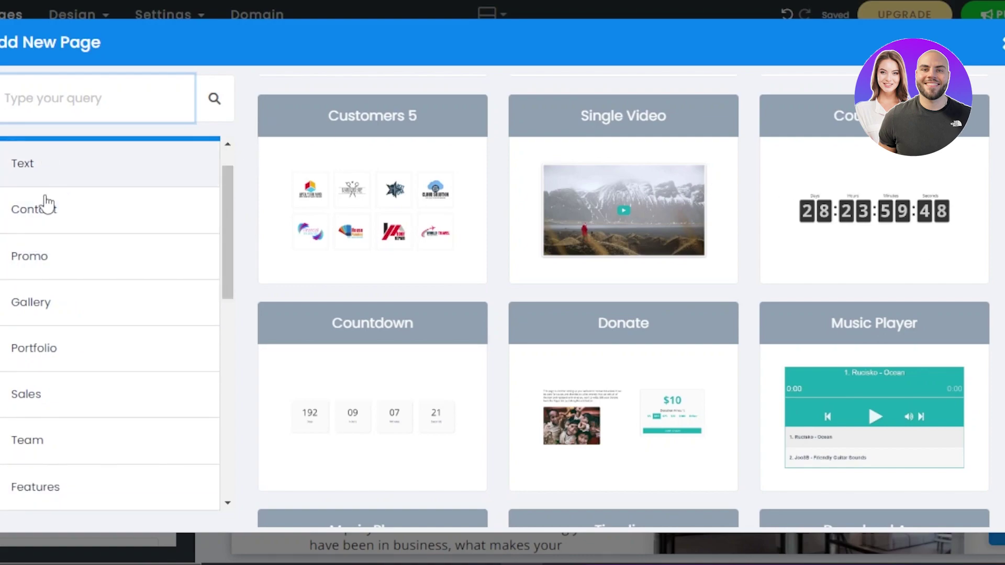
Examine the Portfolio and Team page templates in the new page gallery
left_click(84, 369)
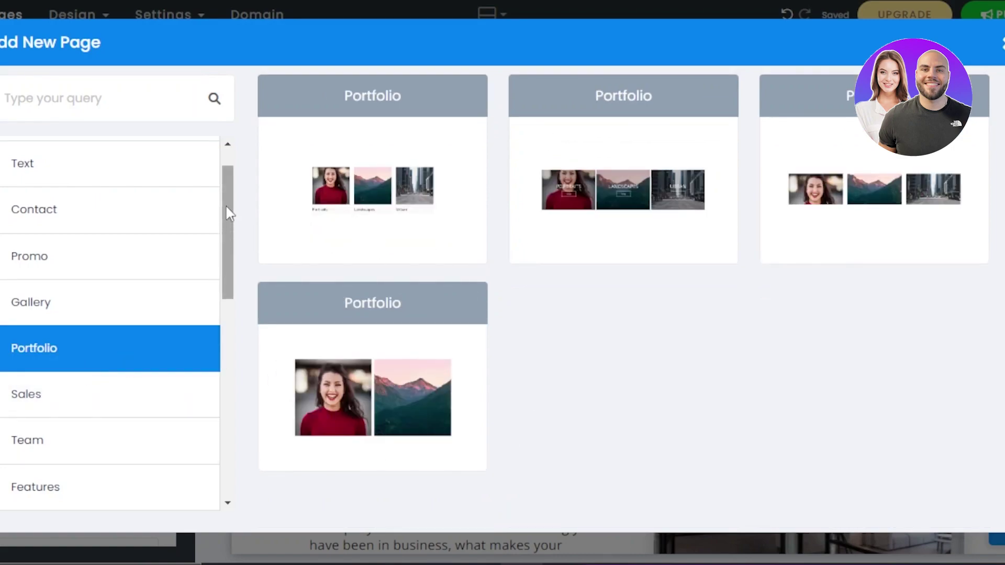
scroll(228, 212, "down", 1)
scroll(224, 217, "up", 1)
left_click(64, 461)
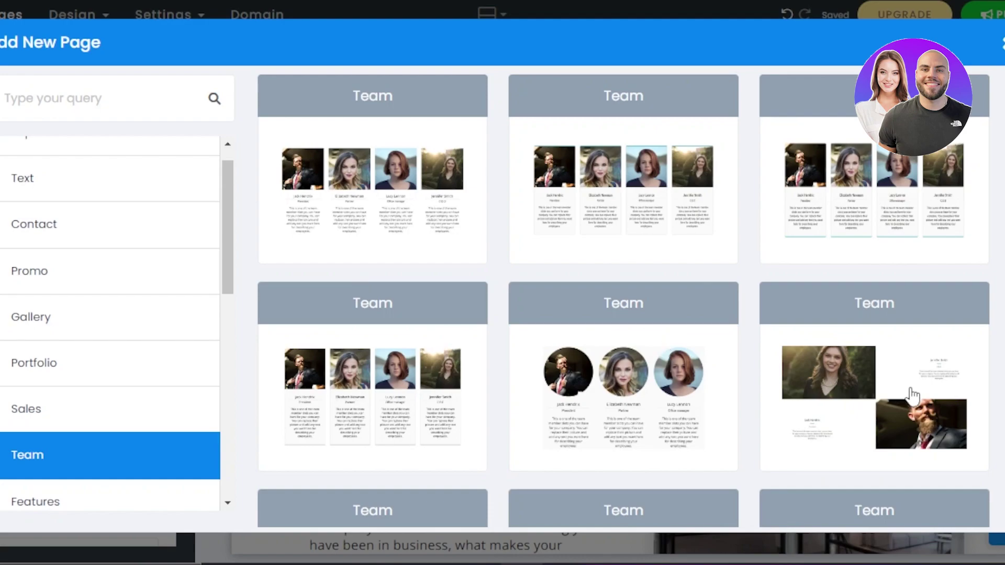
scroll(623, 300, "down", 2)
scroll(623, 300, "up", 2)
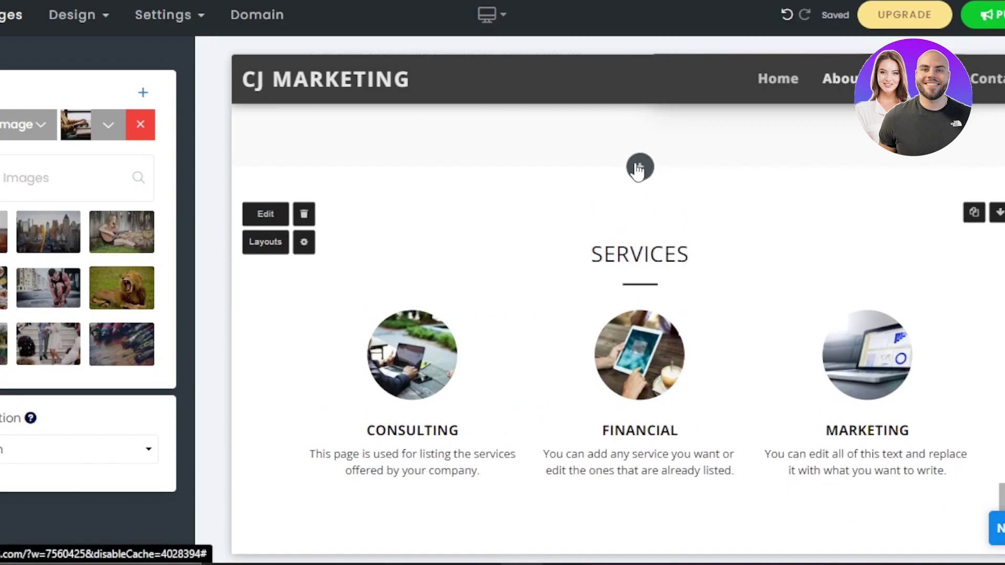
Add a Team page with round member photos between the About and Services sections and review the home page
left_click(640, 167)
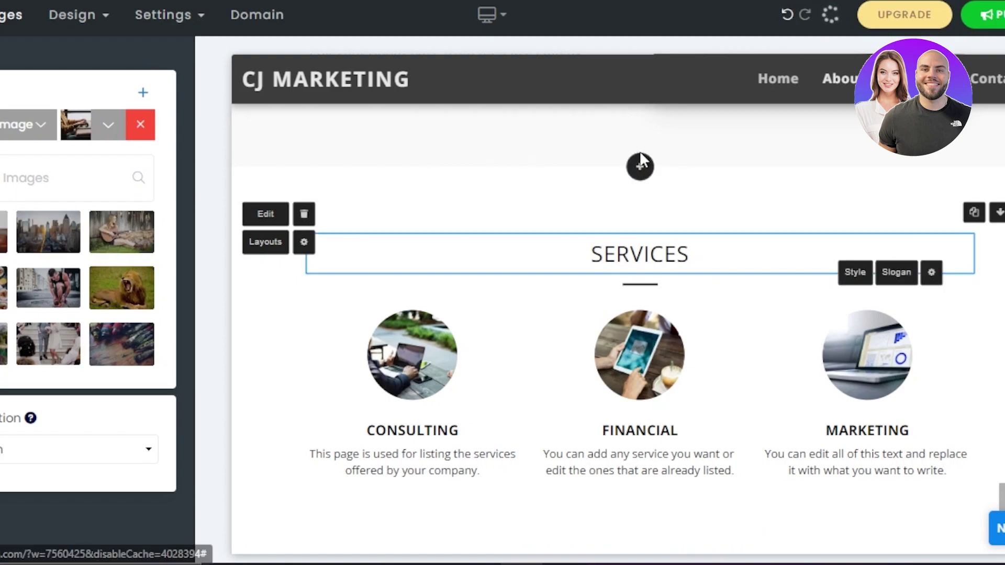
scroll(618, 293, "up", 3)
scroll(618, 293, "up", 5)
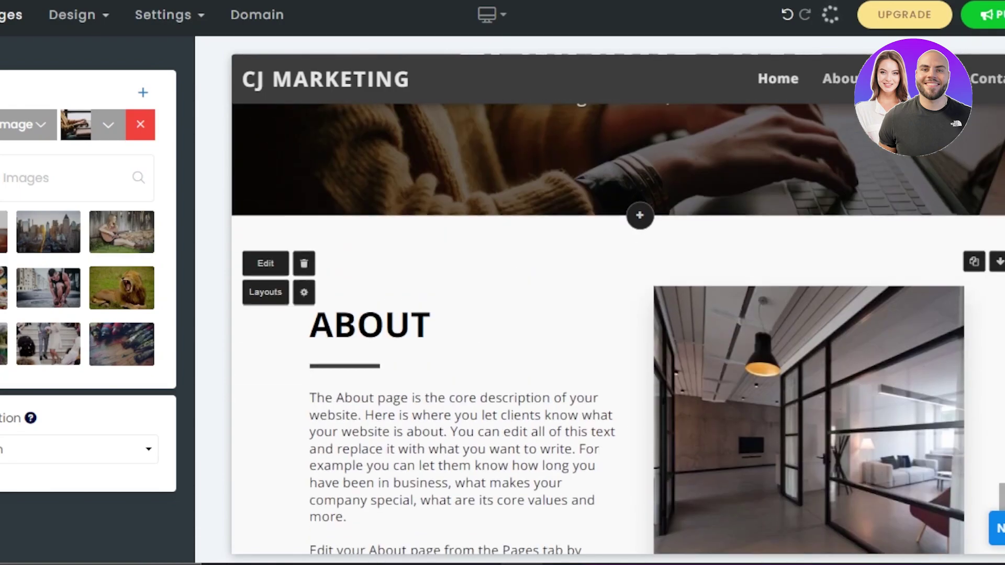
scroll(617, 293, "down", 12)
scroll(617, 293, "up", 4)
scroll(617, 293, "down", 1)
scroll(617, 293, "up", 10)
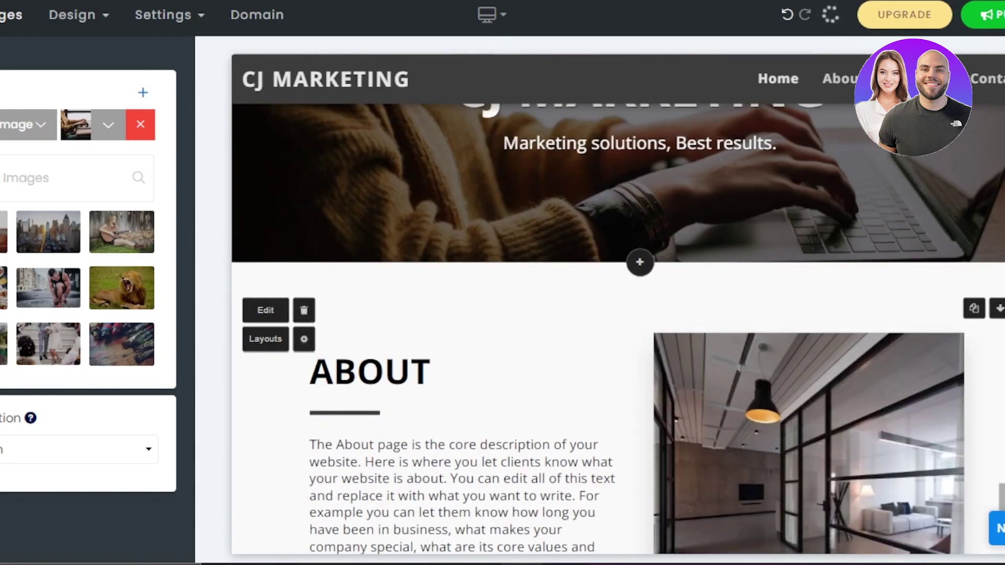
scroll(618, 303, "up", 2)
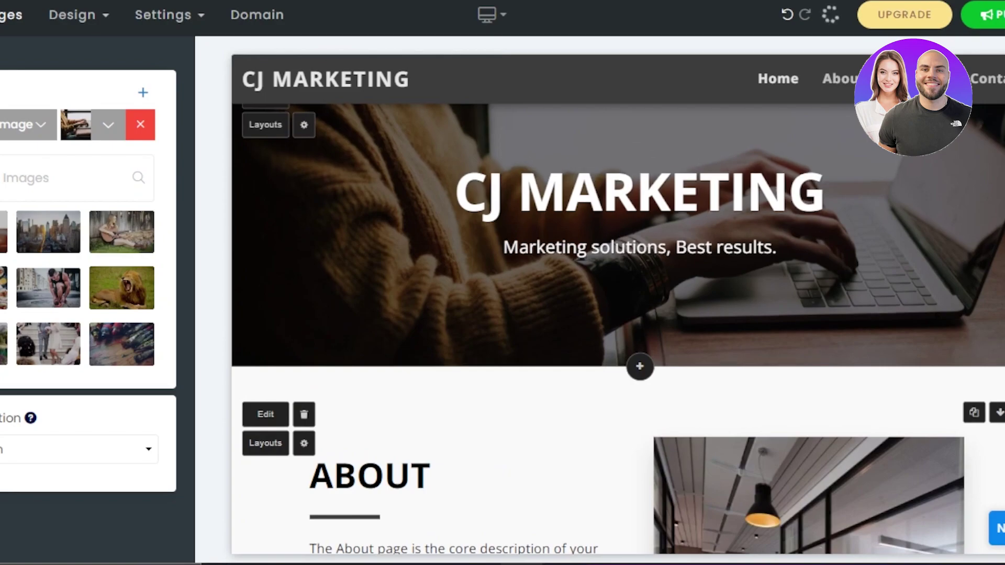
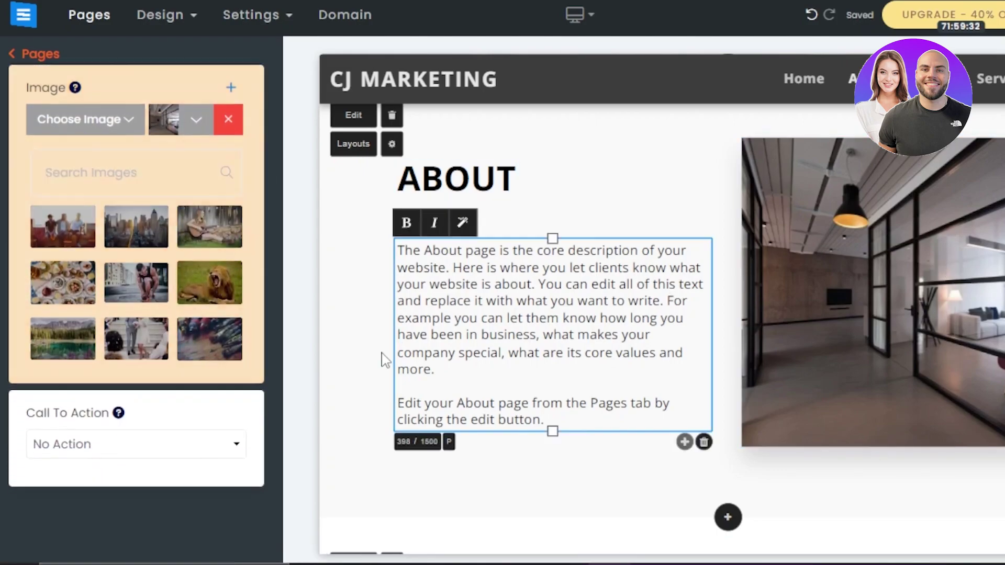
Replace the About section's image with the library photo of people working on laptops, searching for "team", and reopen the section's options
left_click(118, 125)
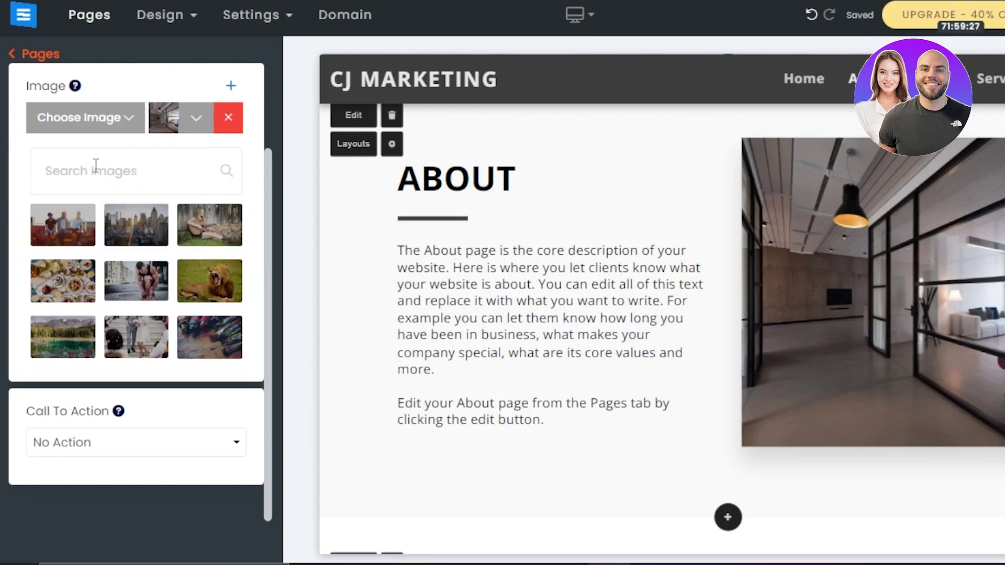
left_click(95, 124)
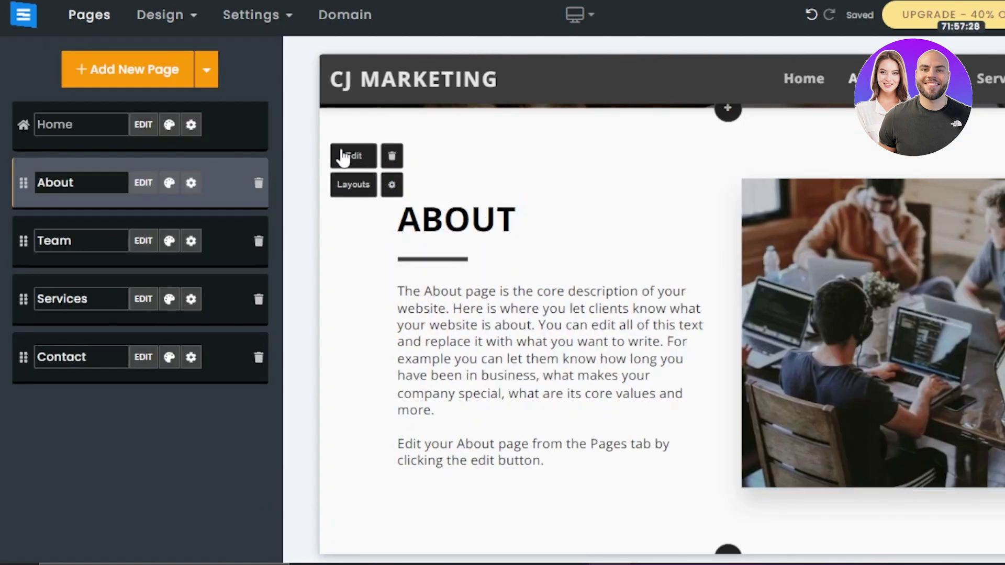
left_click(351, 156)
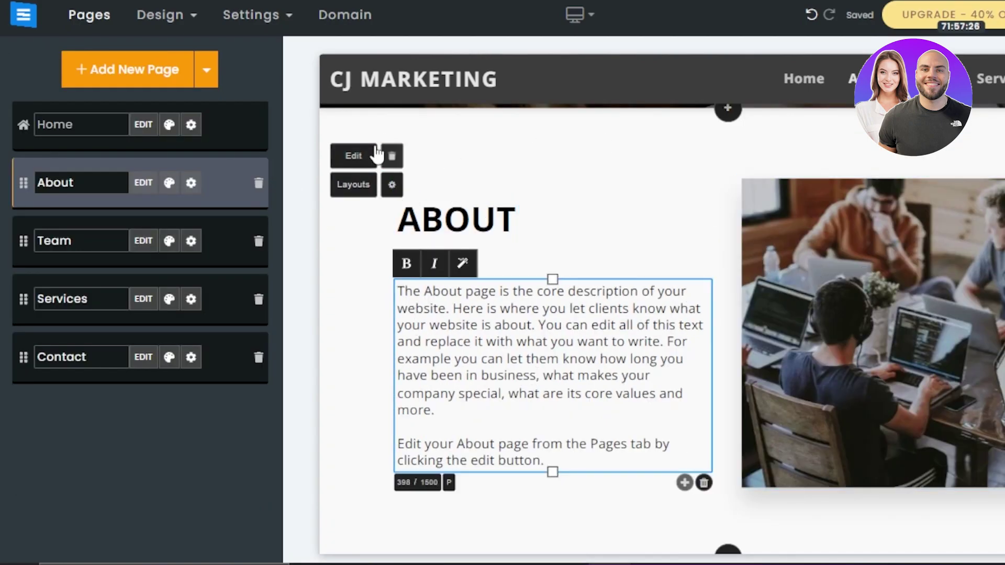
left_click(354, 159)
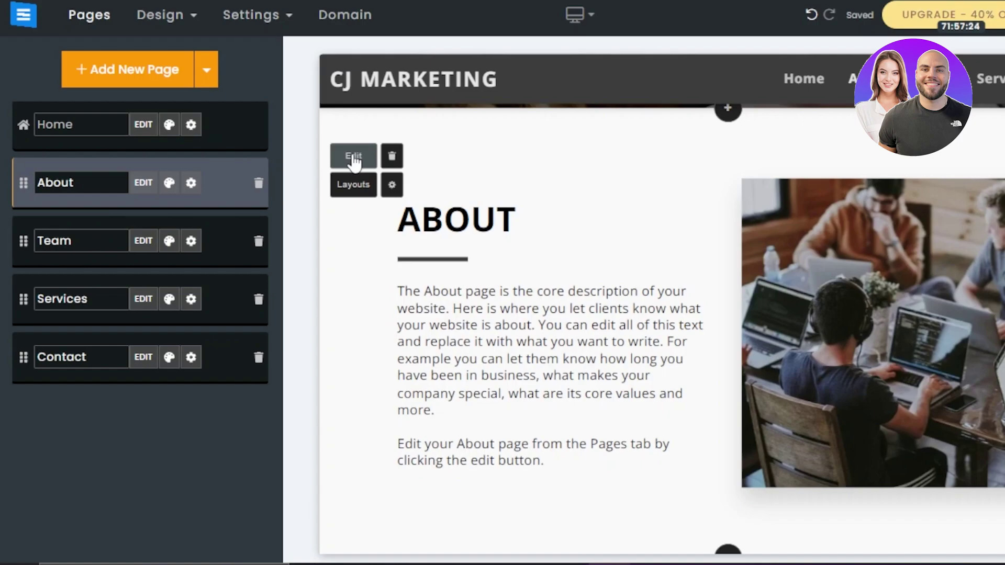
left_click(354, 158)
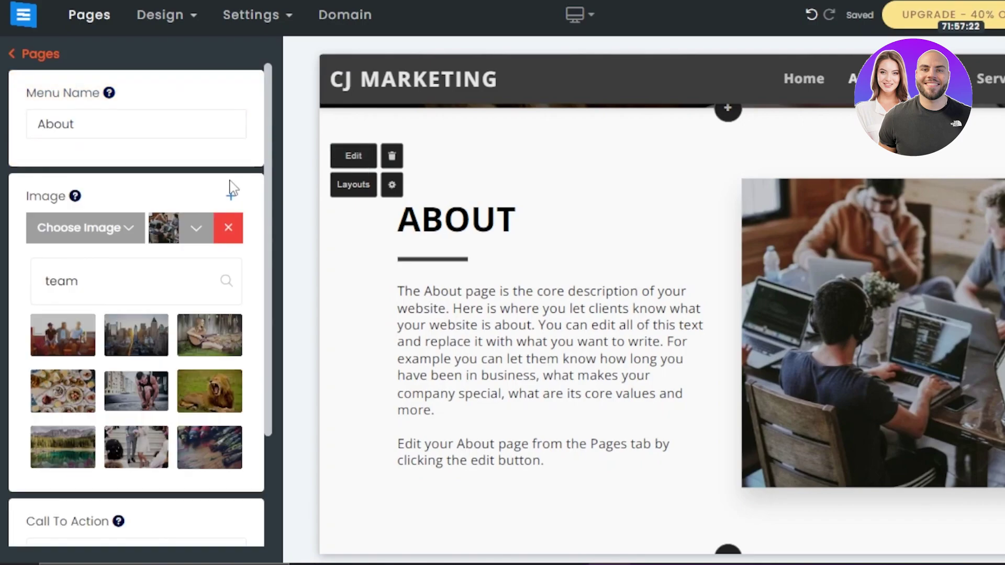
left_click(73, 118)
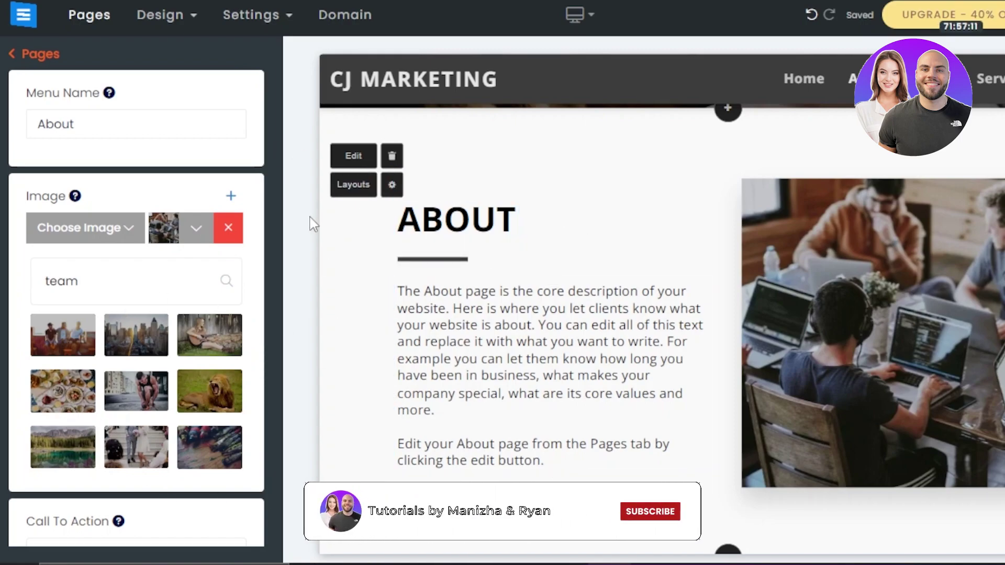
Switch the About section to the layout with a white text card over a wide image and return to the page list
left_click(353, 185)
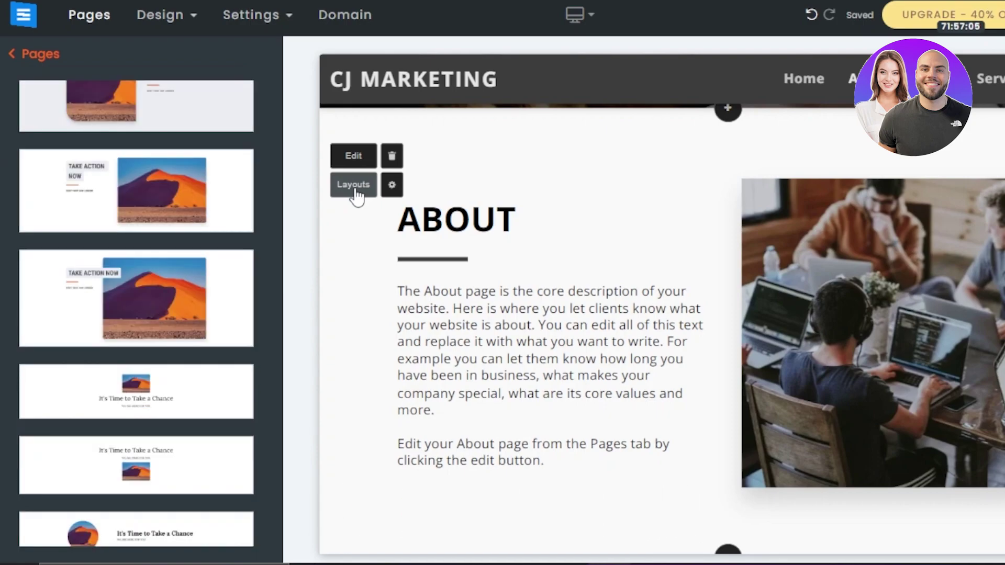
left_click_drag(270, 463, 269, 402)
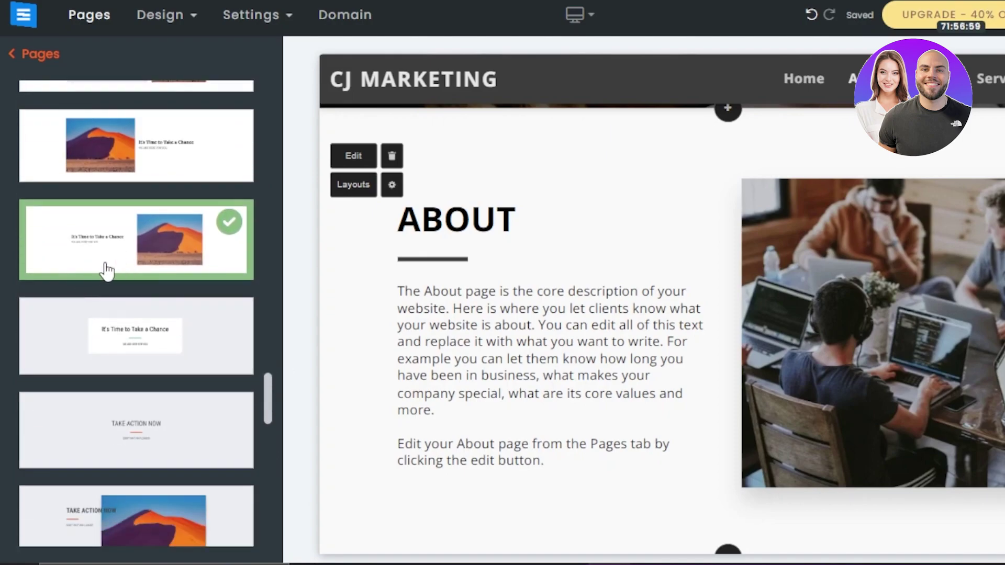
left_click_drag(268, 390, 270, 275)
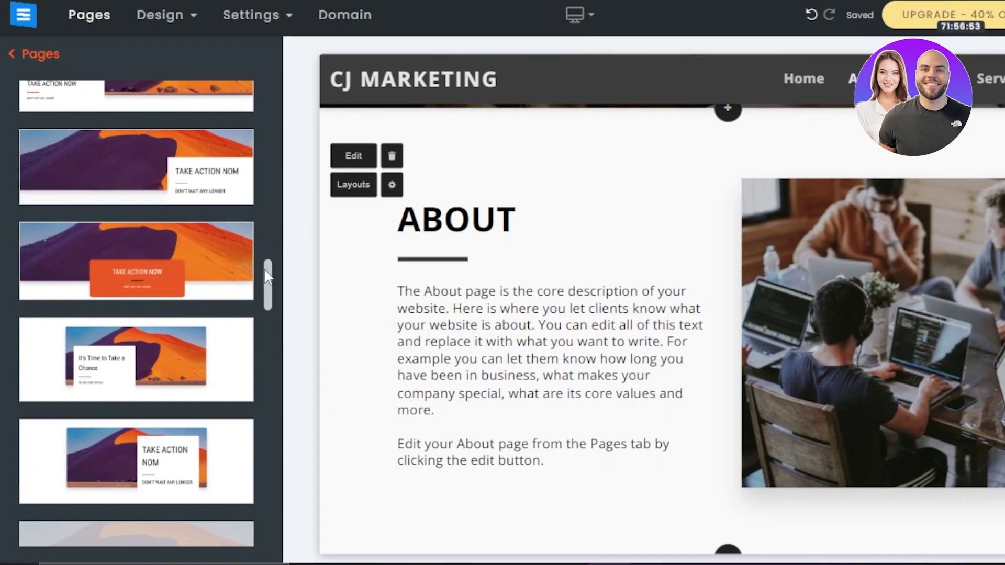
left_click(123, 343)
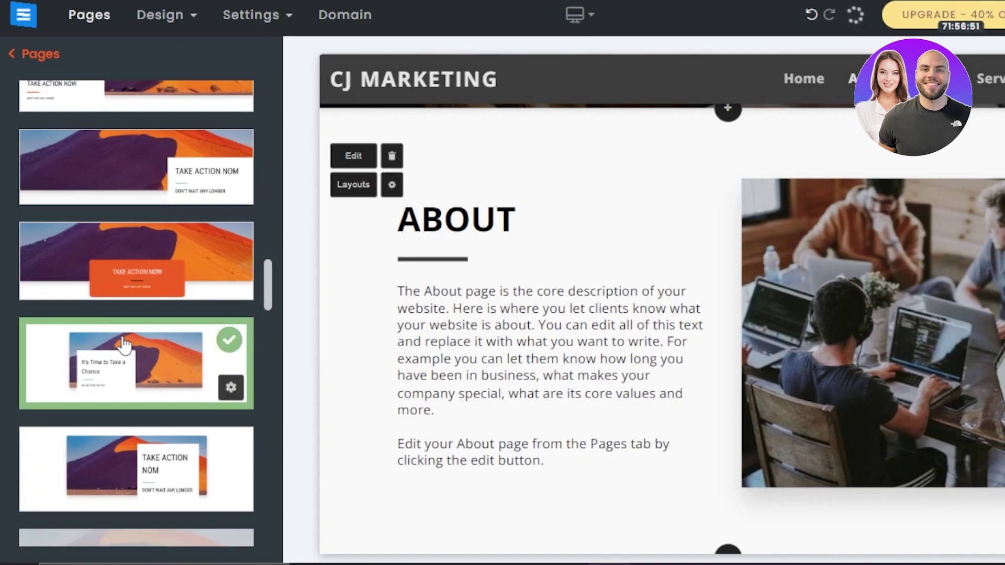
left_click(428, 340)
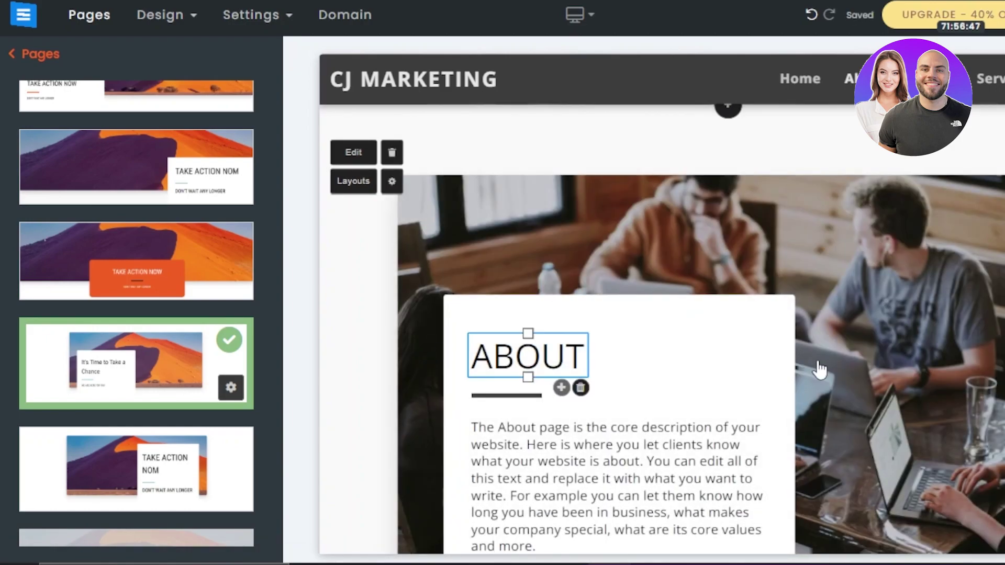
scroll(661, 329, "down", 5)
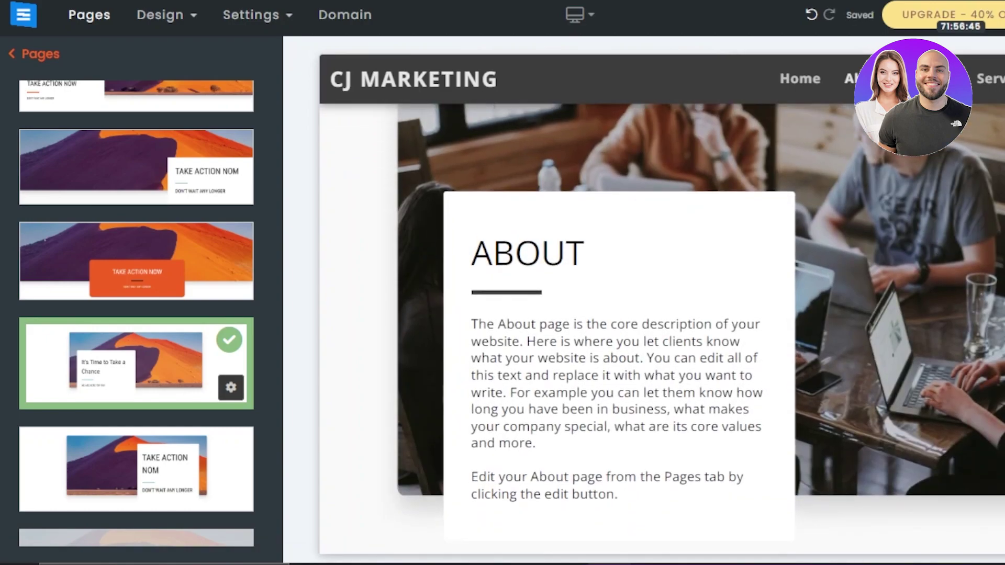
scroll(661, 328, "up", 3)
scroll(662, 329, "down", 10)
scroll(587, 209, "down", 1)
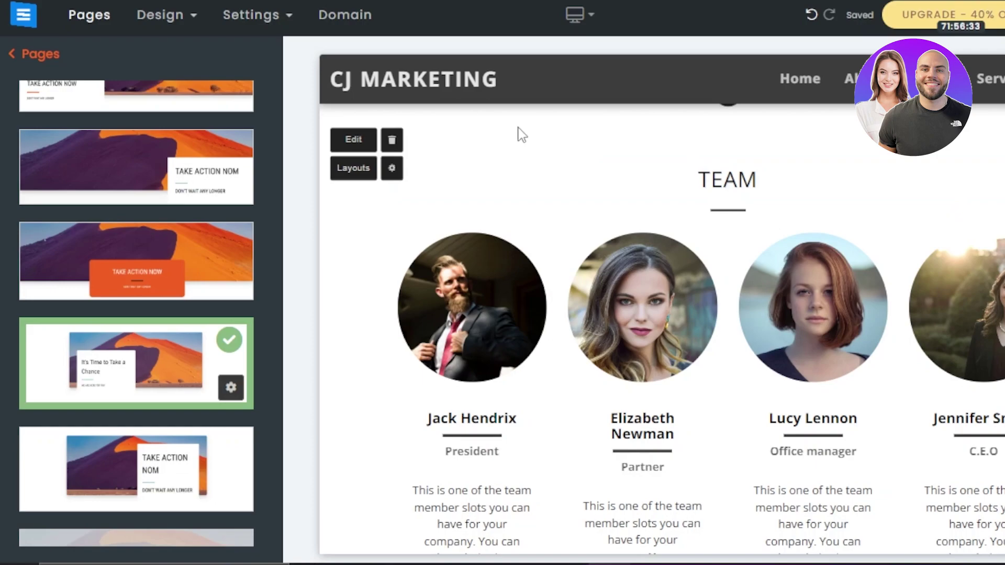
scroll(567, 226, "down", 6)
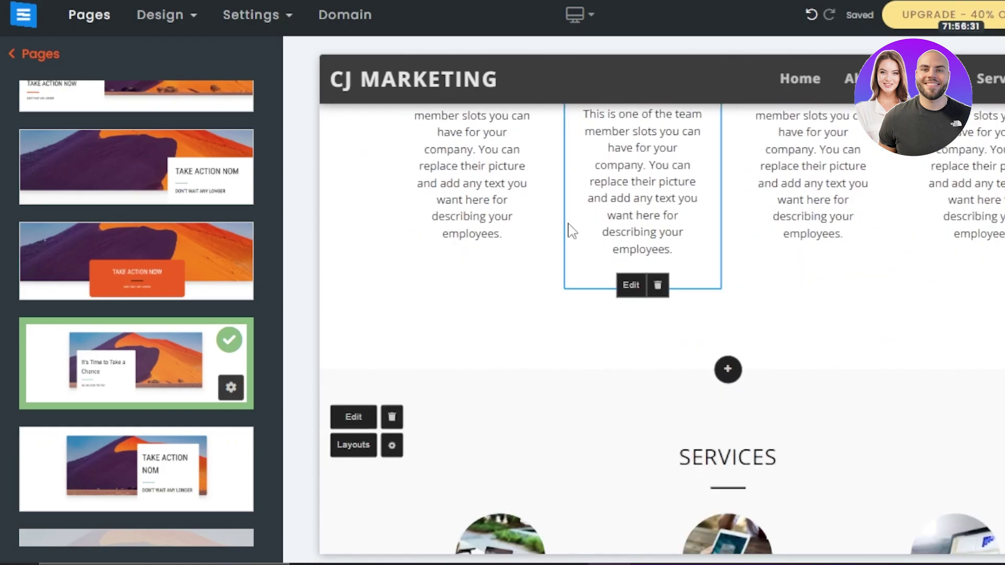
left_click(12, 54)
Turn on Show Social Networks in the website's header design settings
left_click(188, 21)
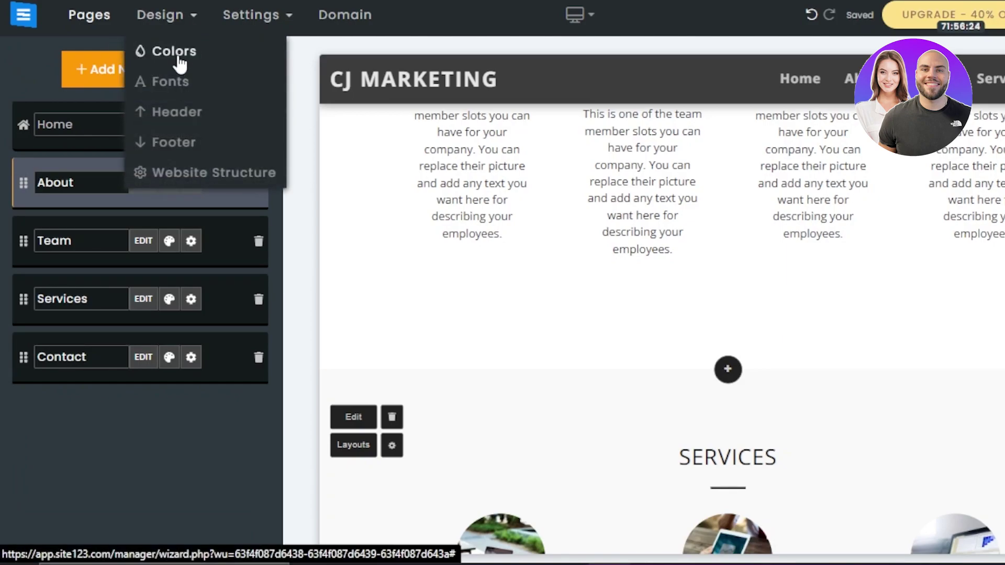
mouse_move(174, 19)
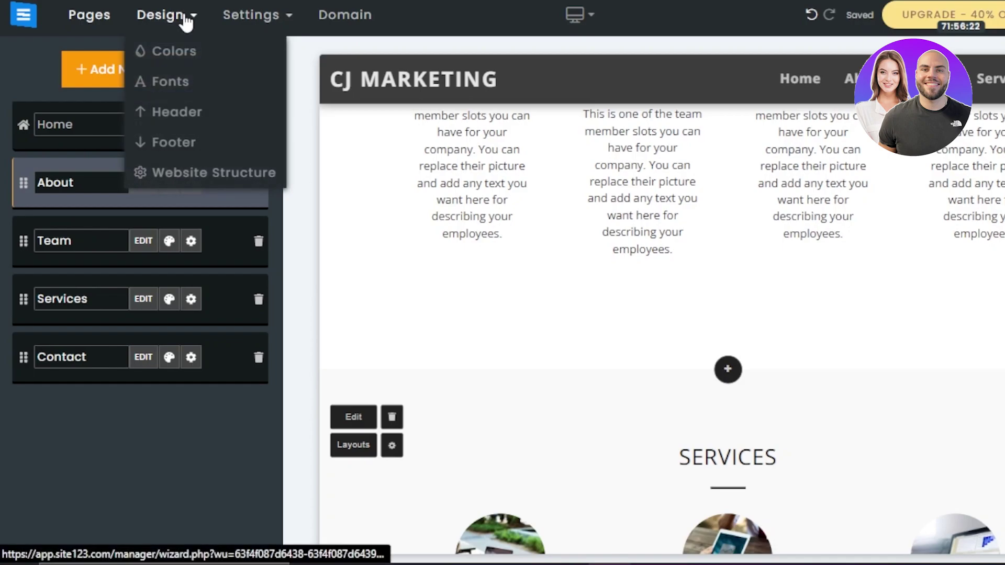
left_click(166, 123)
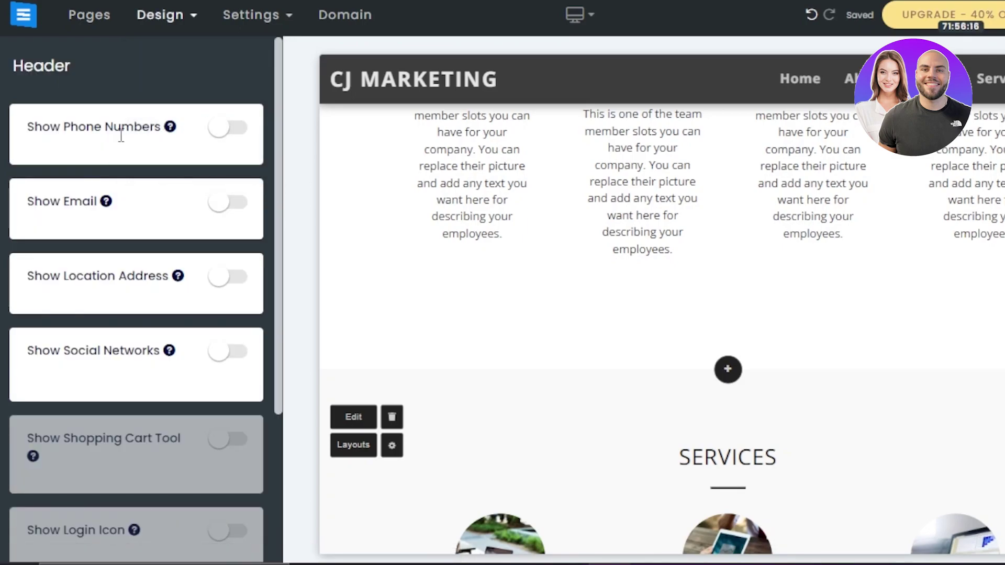
left_click_drag(281, 126, 274, 251)
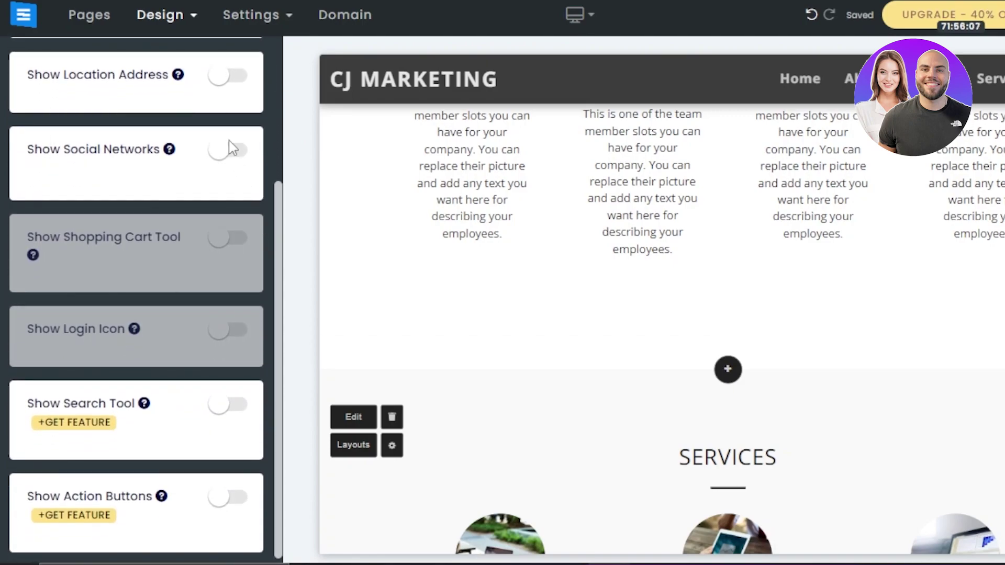
left_click(226, 157)
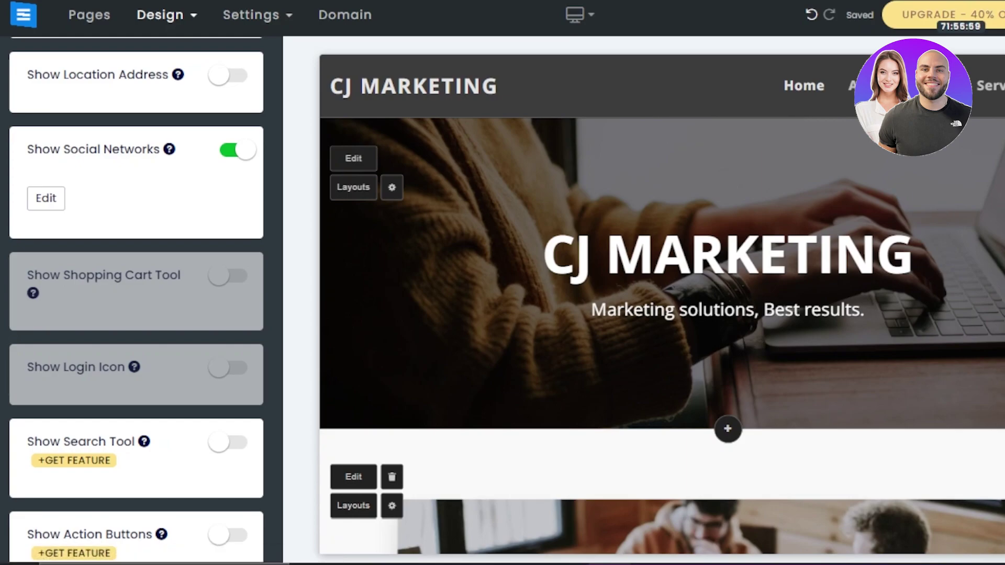
scroll(662, 314, "down", 4)
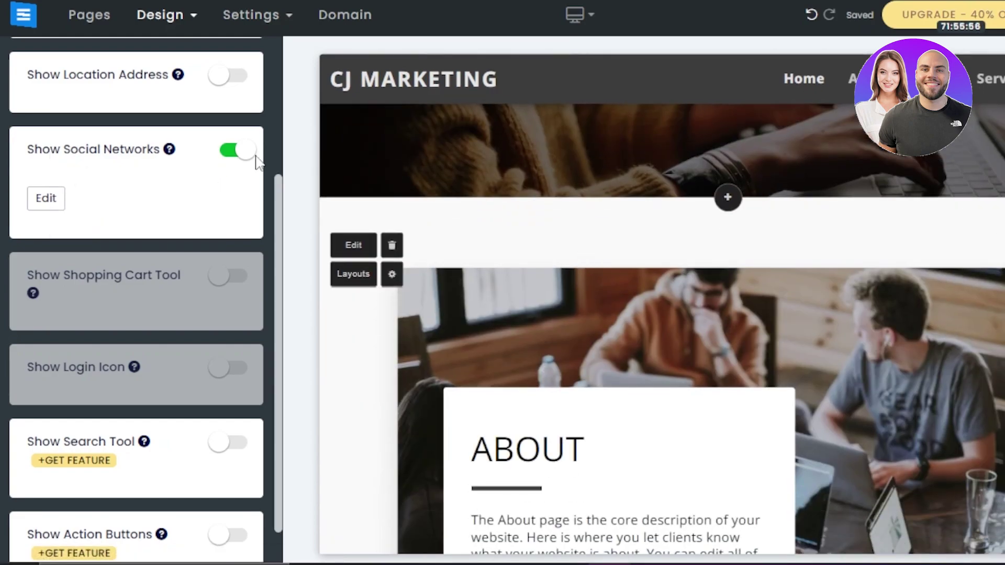
Look over the header's social network links and the Add Social Link form, and close both without adding a link
left_click(40, 202)
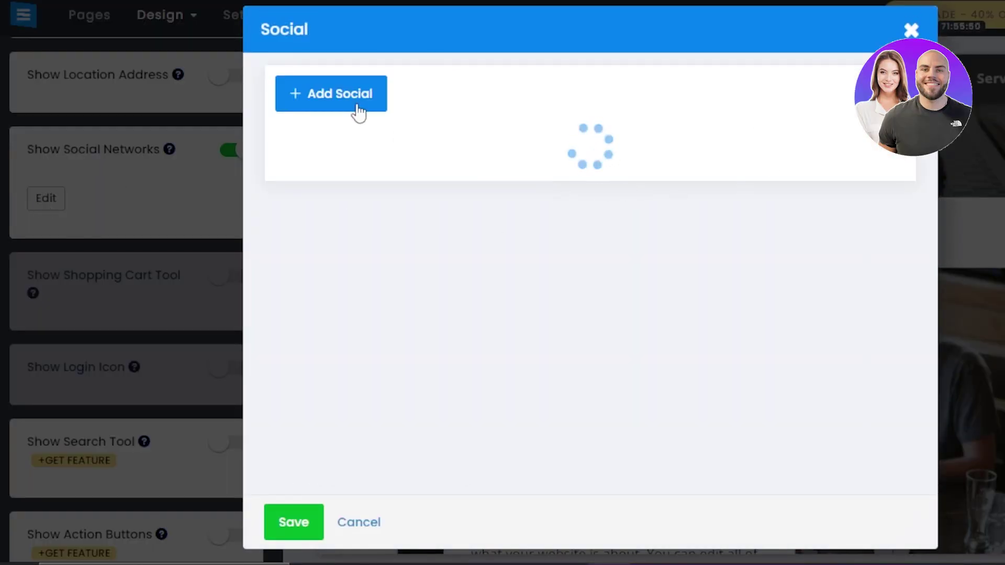
left_click(350, 100)
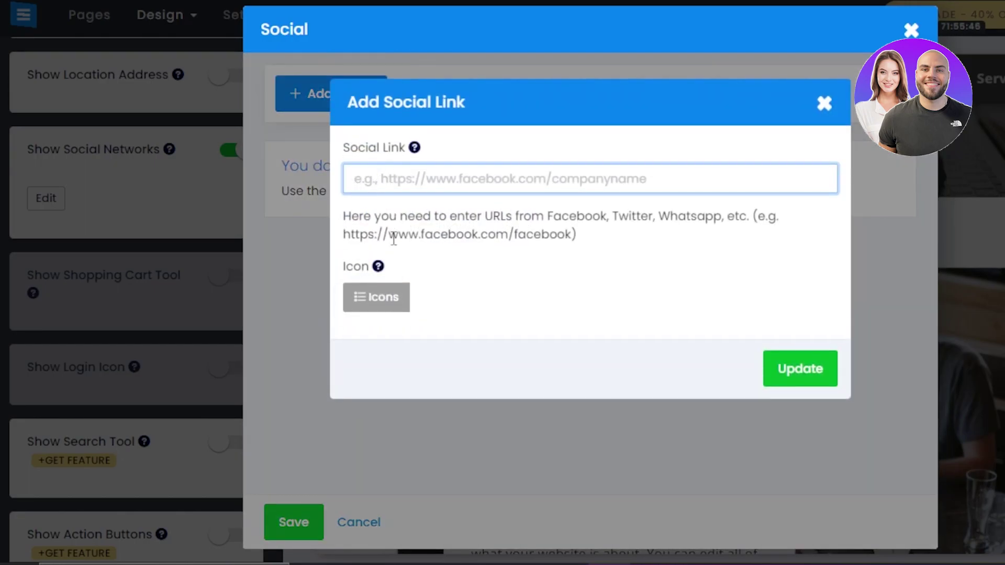
left_click(385, 296)
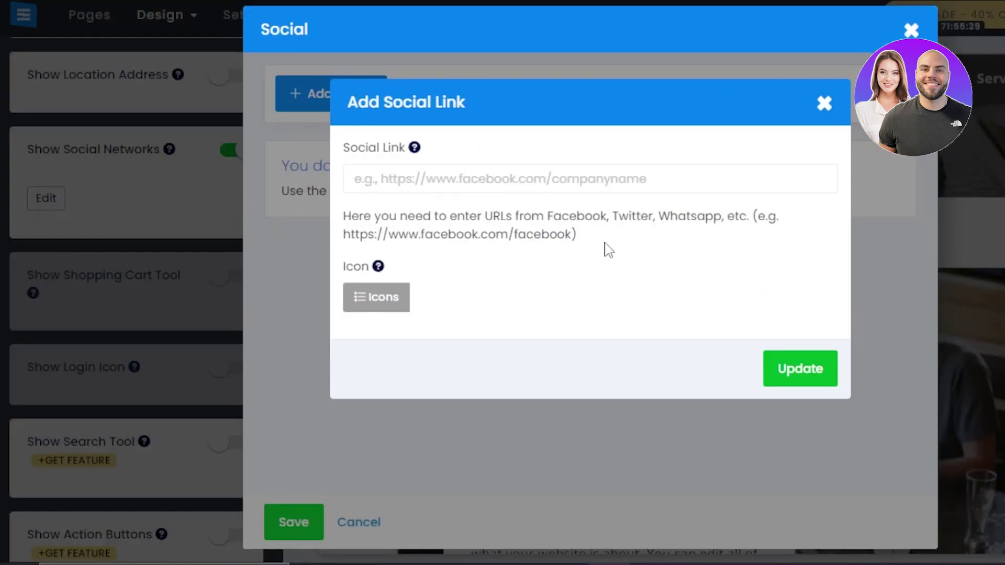
left_click(359, 312)
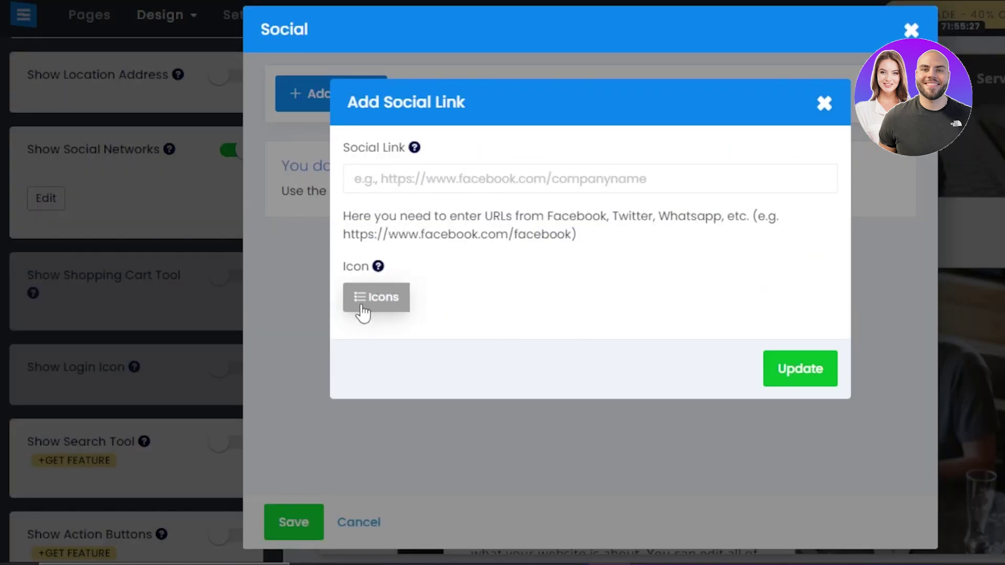
left_click(823, 101)
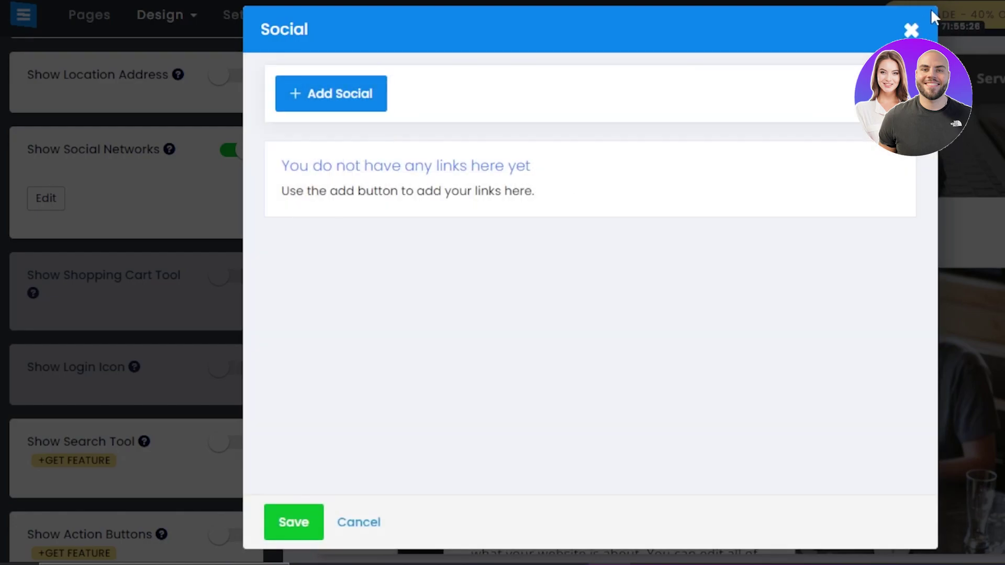
left_click(913, 30)
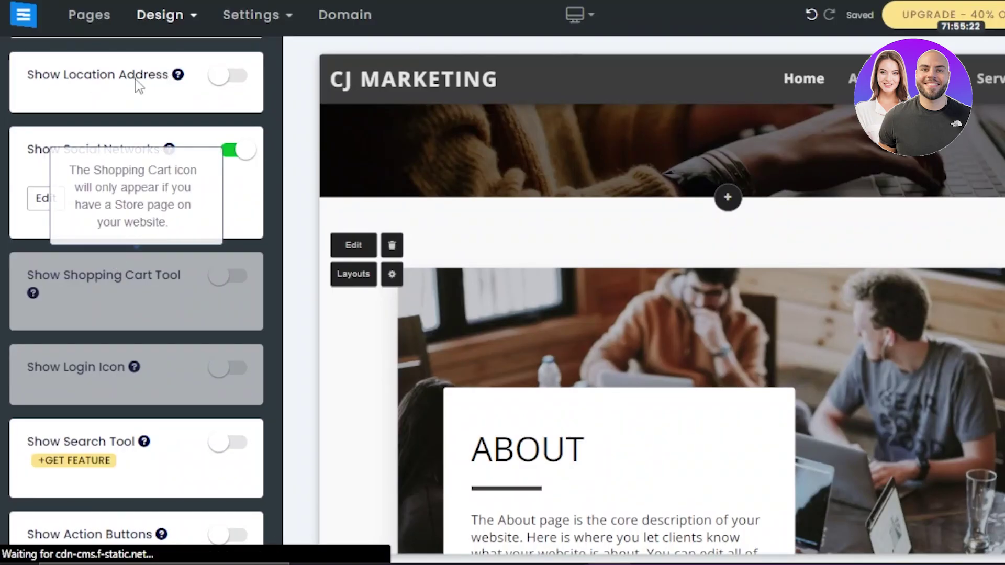
Return to the page list, preview the website in Mobile view and switch back to Desktop view
left_click(94, 21)
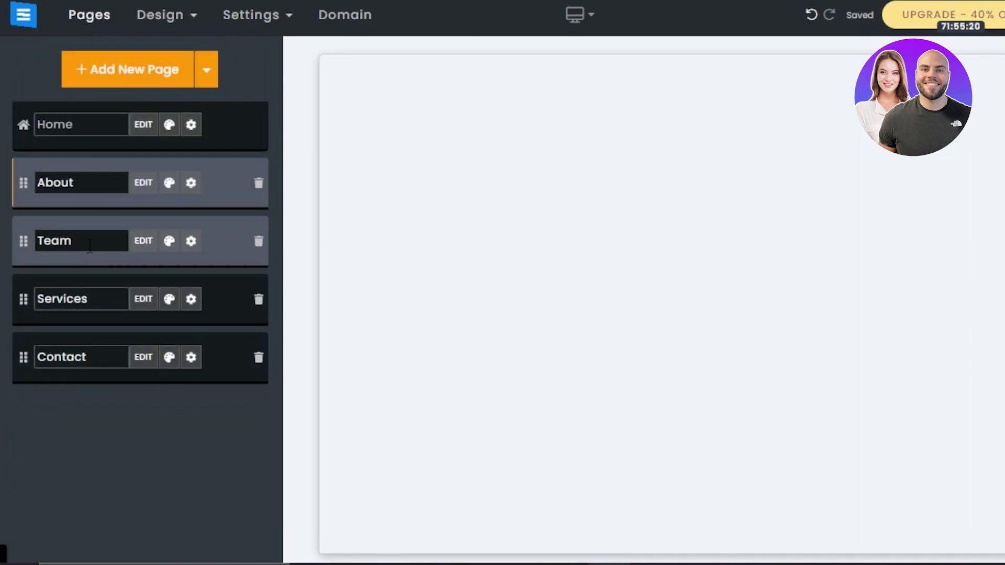
left_click(82, 356)
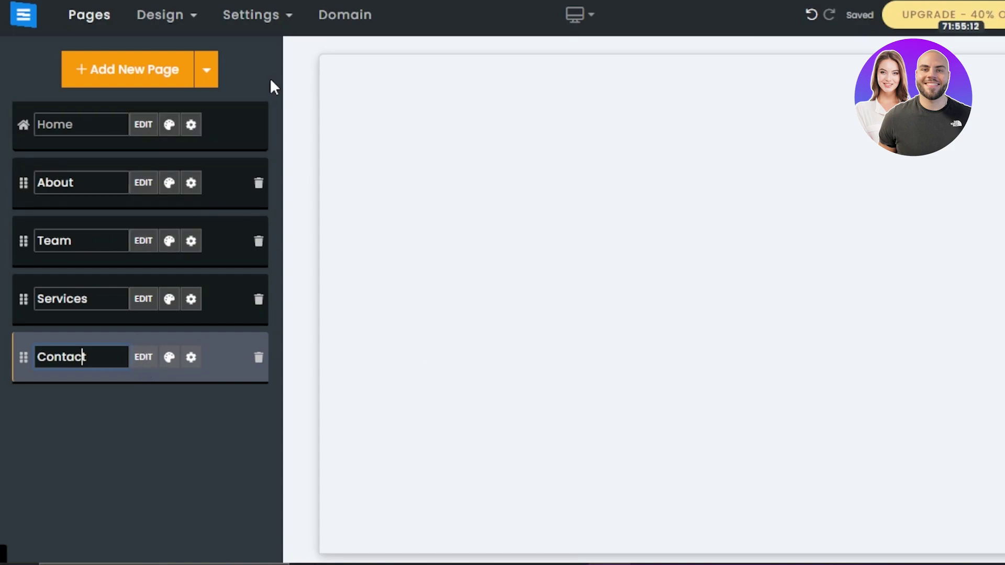
left_click(580, 14)
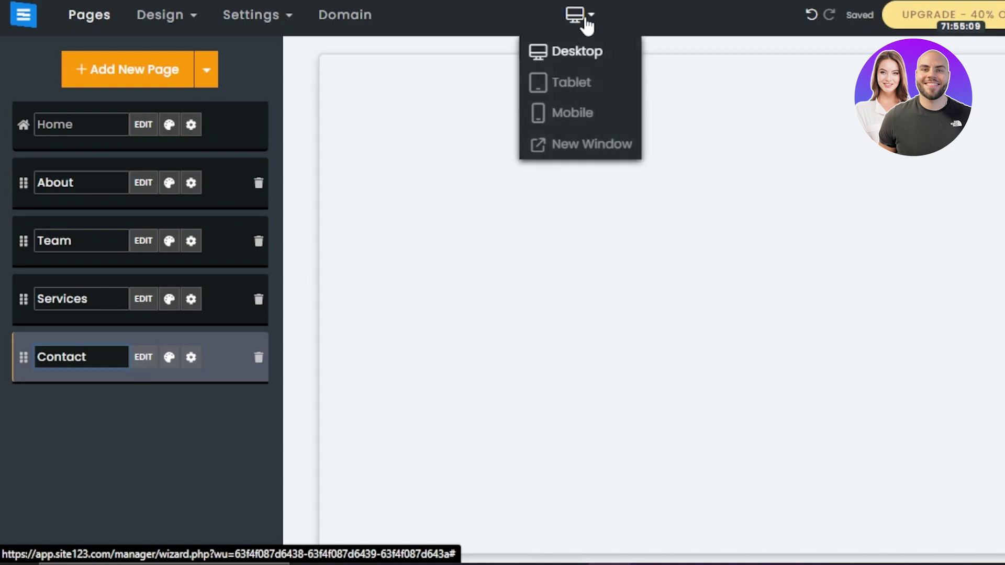
left_click(555, 111)
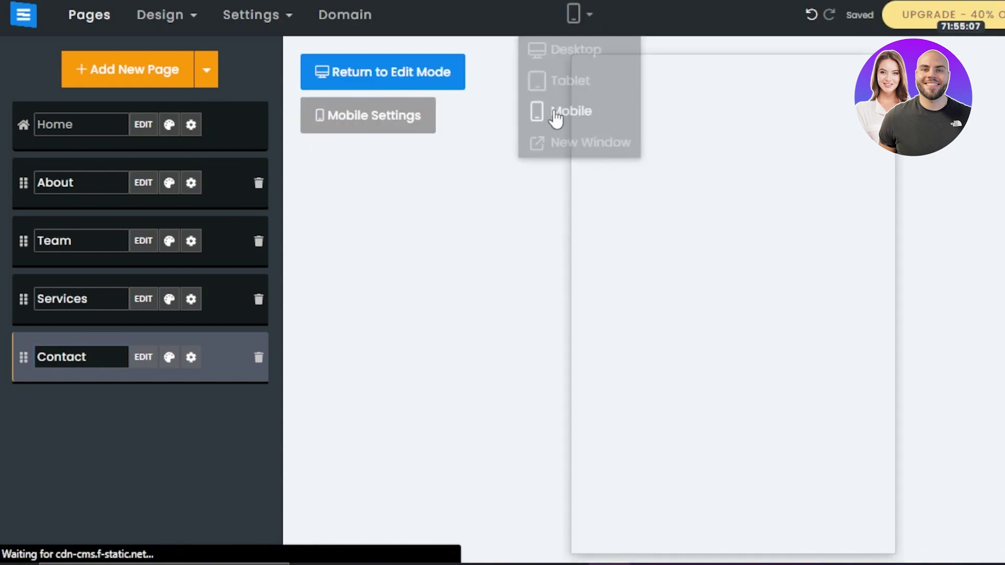
left_click(576, 18)
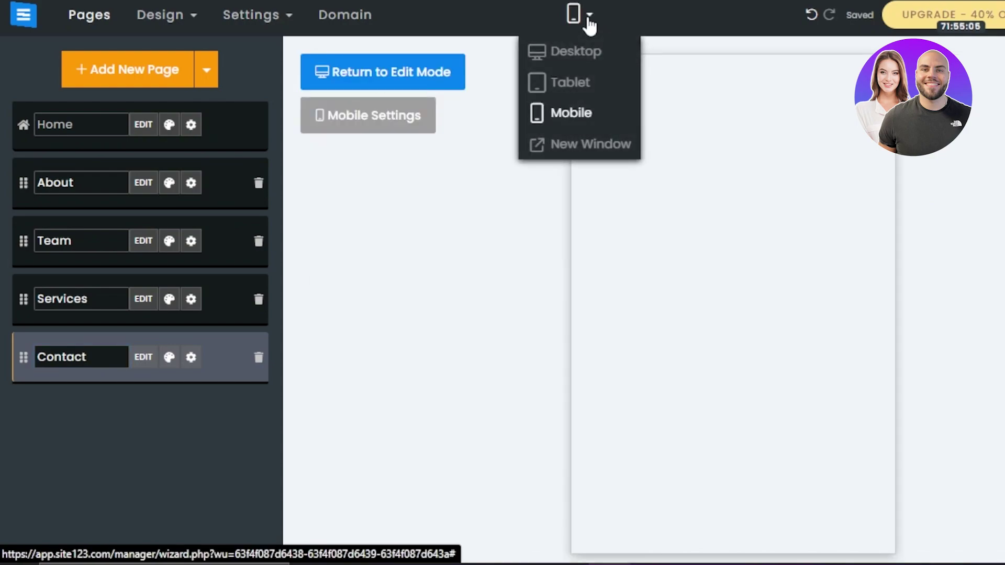
left_click(575, 21)
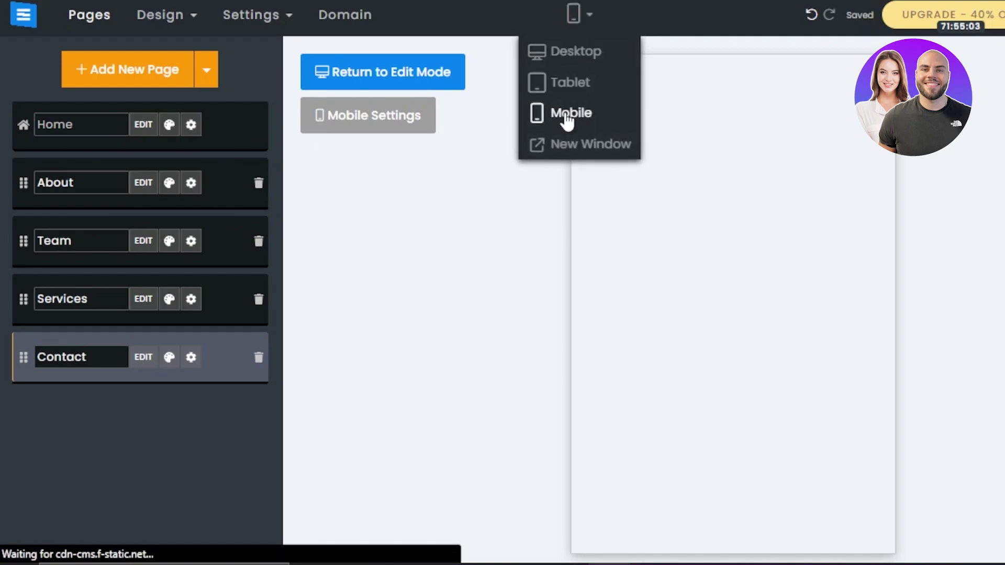
left_click(214, 73)
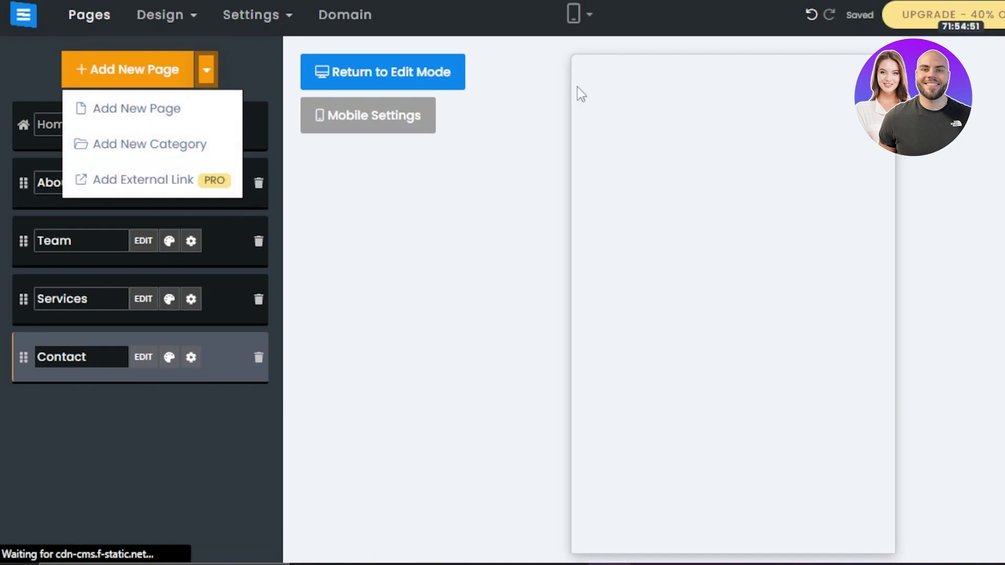
left_click(576, 14)
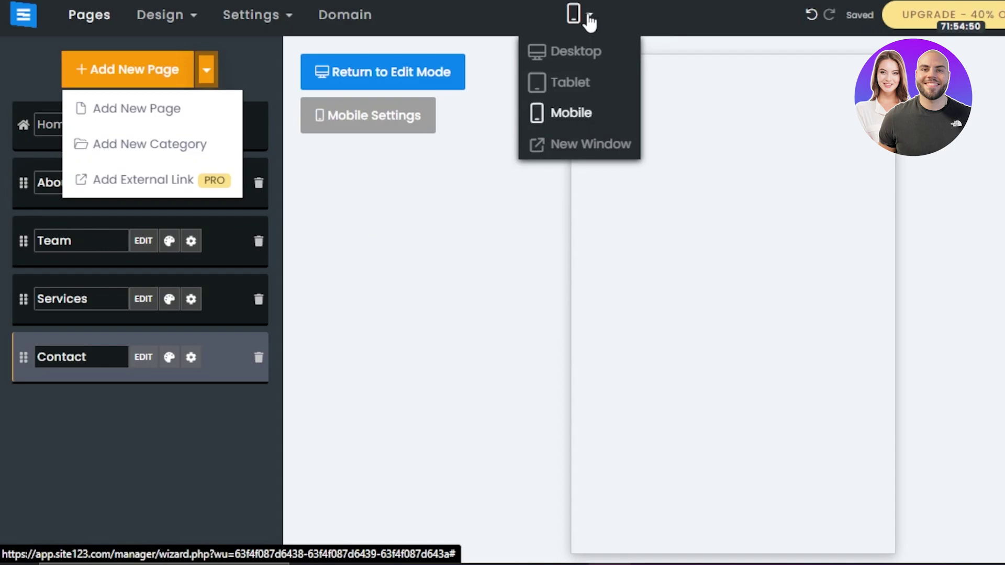
left_click(560, 48)
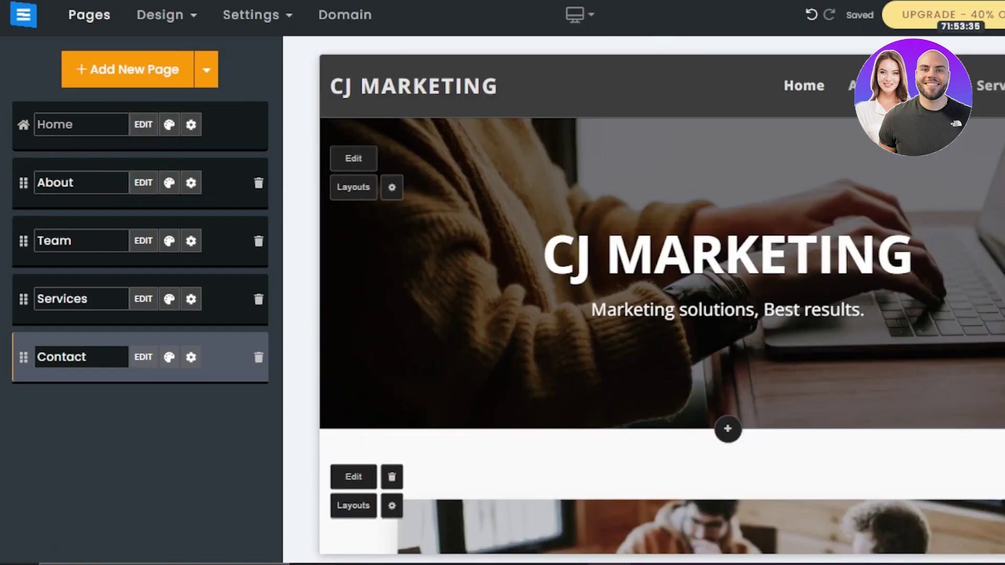
Turn on the Floating Share Button in the footer options and check its button and color settings
scroll(662, 335, "down", 10)
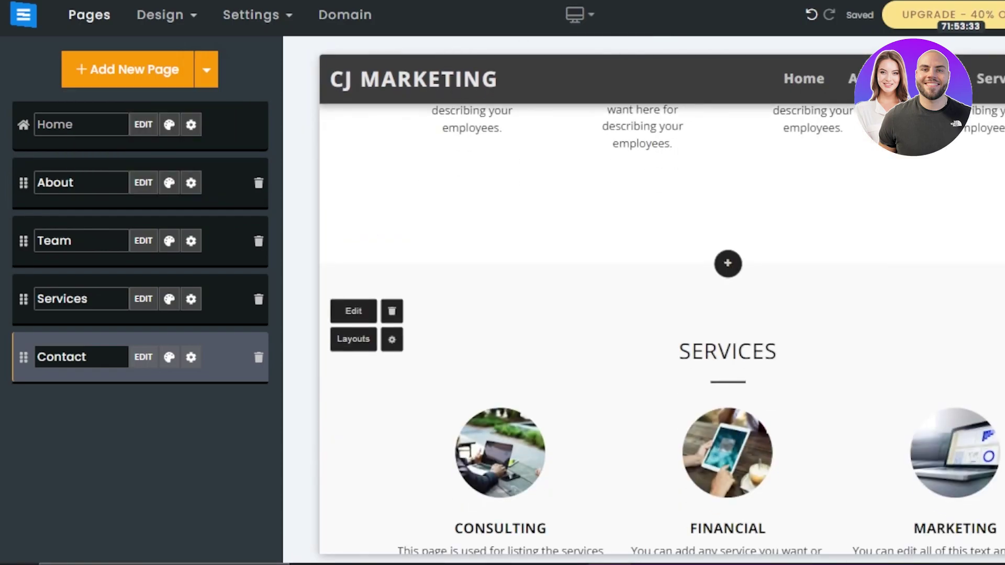
scroll(698, 485, "down", 10)
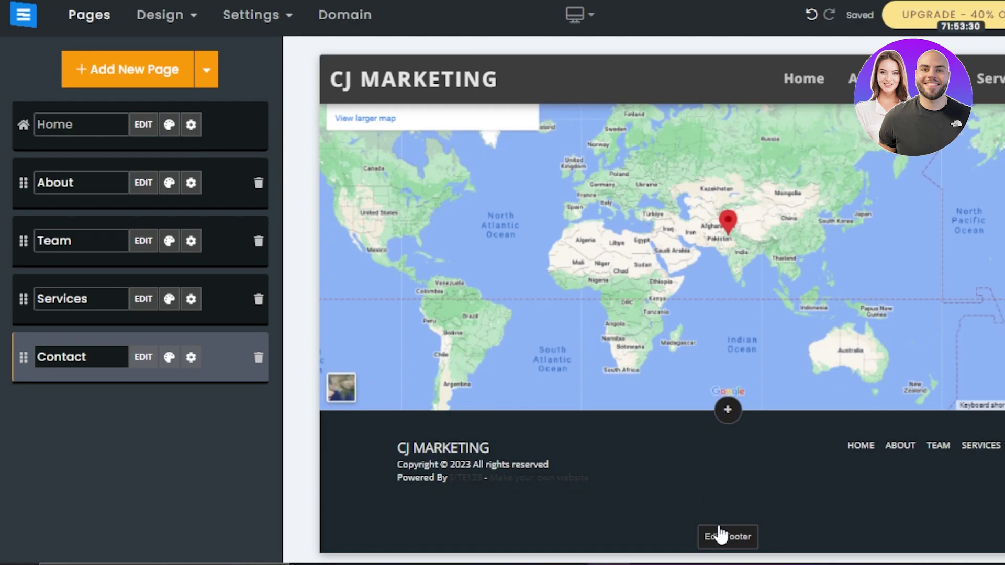
left_click(725, 536)
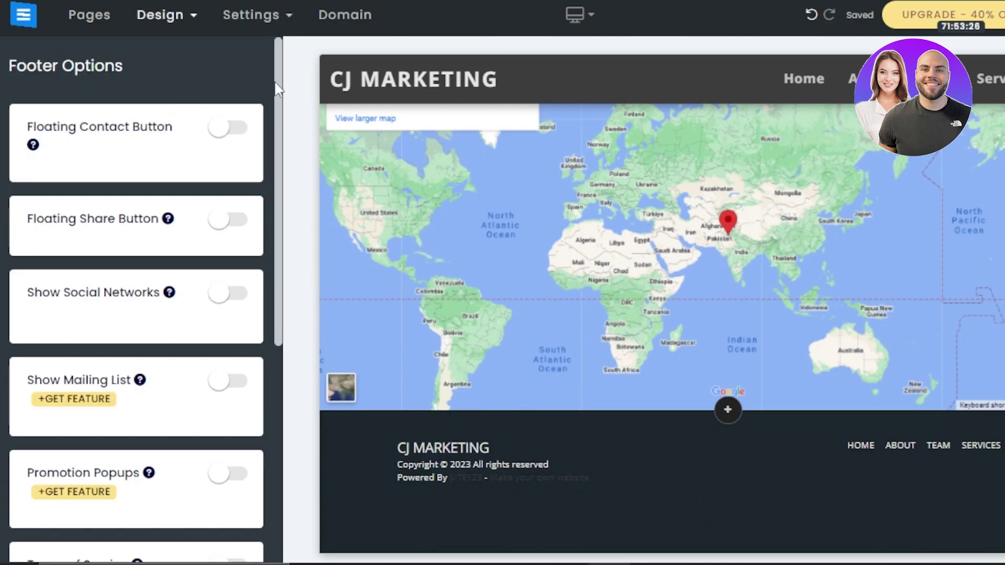
left_click(232, 222)
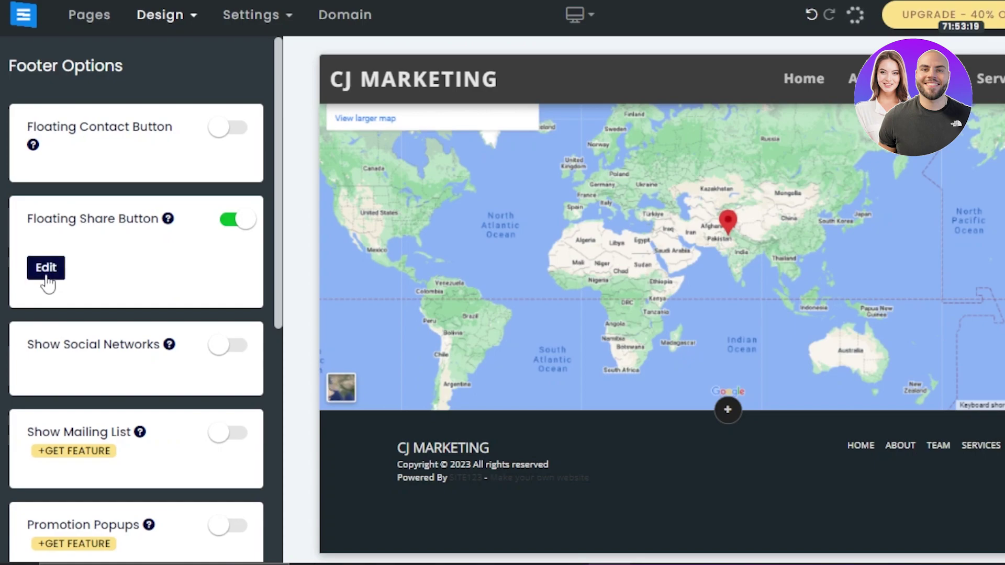
left_click(46, 276)
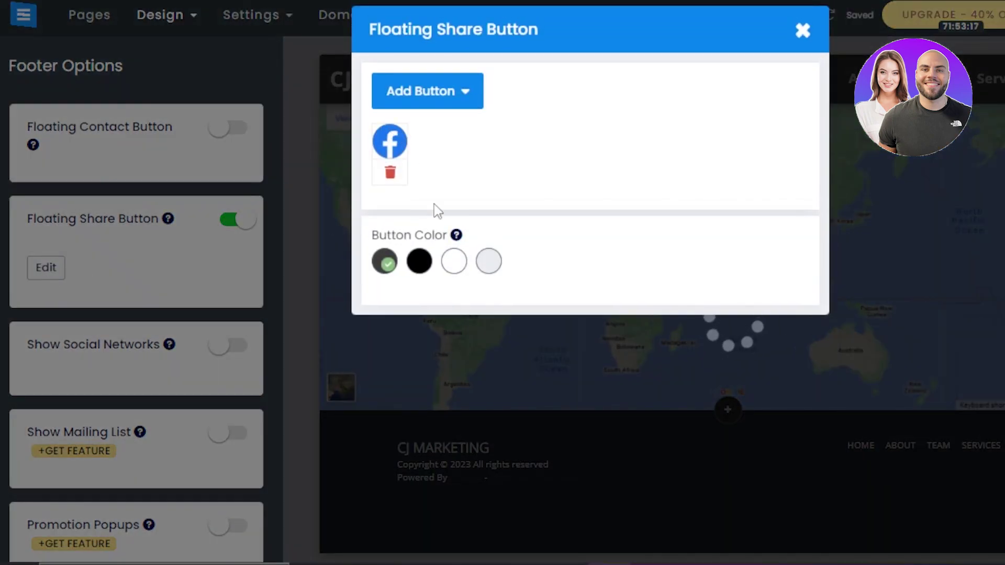
left_click(802, 32)
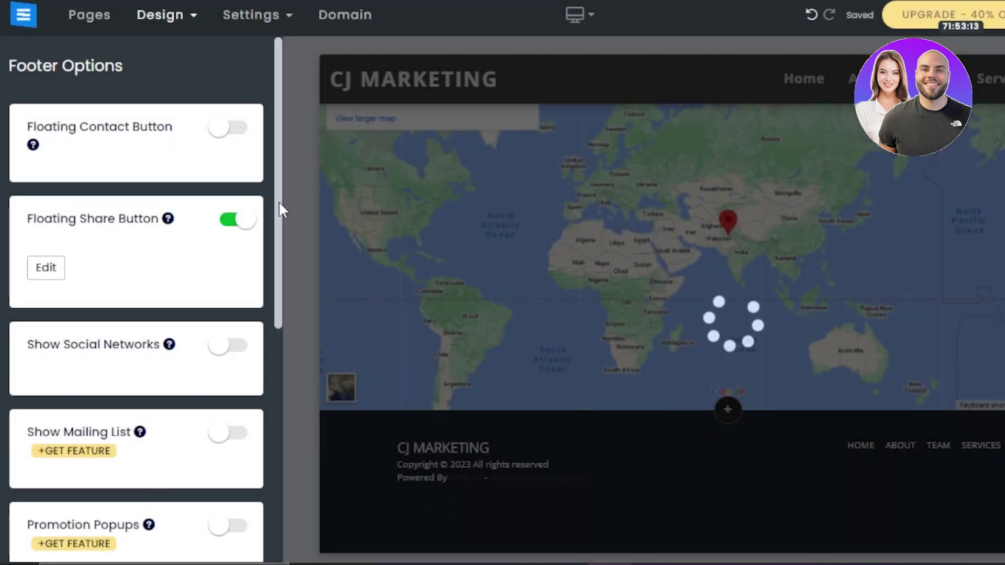
Review the remaining footer options down to Layouts and look over the home page's sections above the footer
scroll(262, 262, "down", 3)
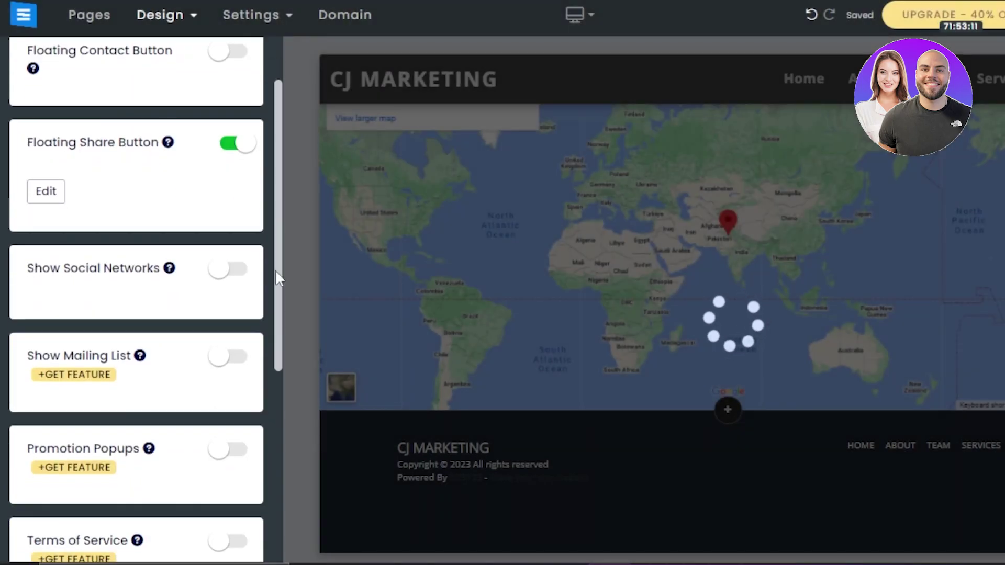
scroll(264, 324, "down", 2)
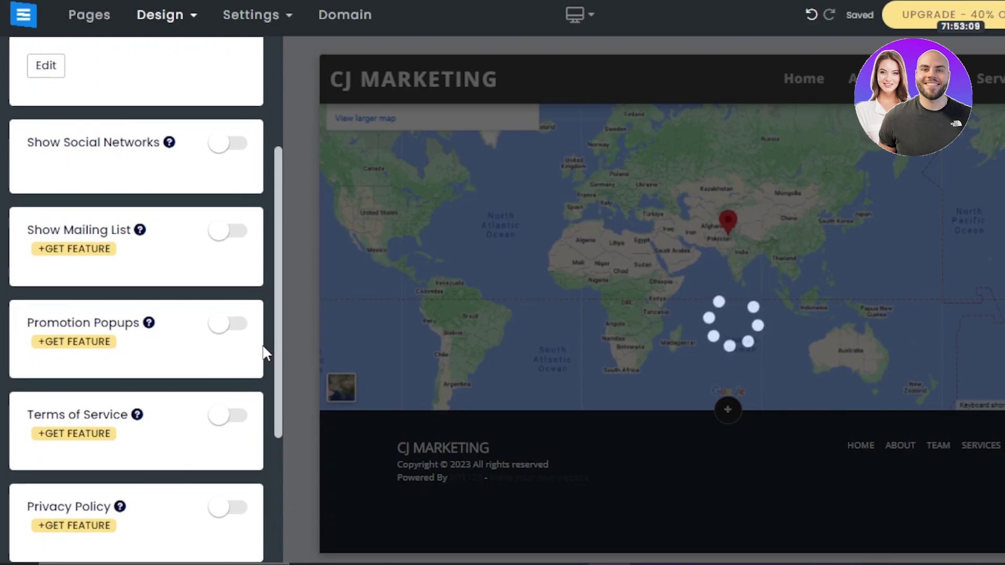
left_click_drag(275, 347, 280, 482)
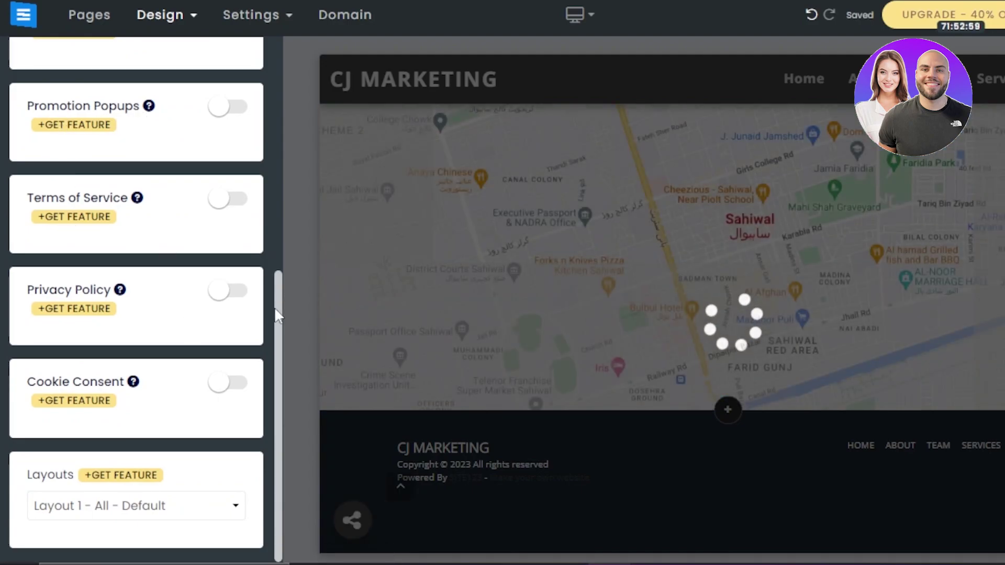
left_click_drag(274, 307, 257, 63)
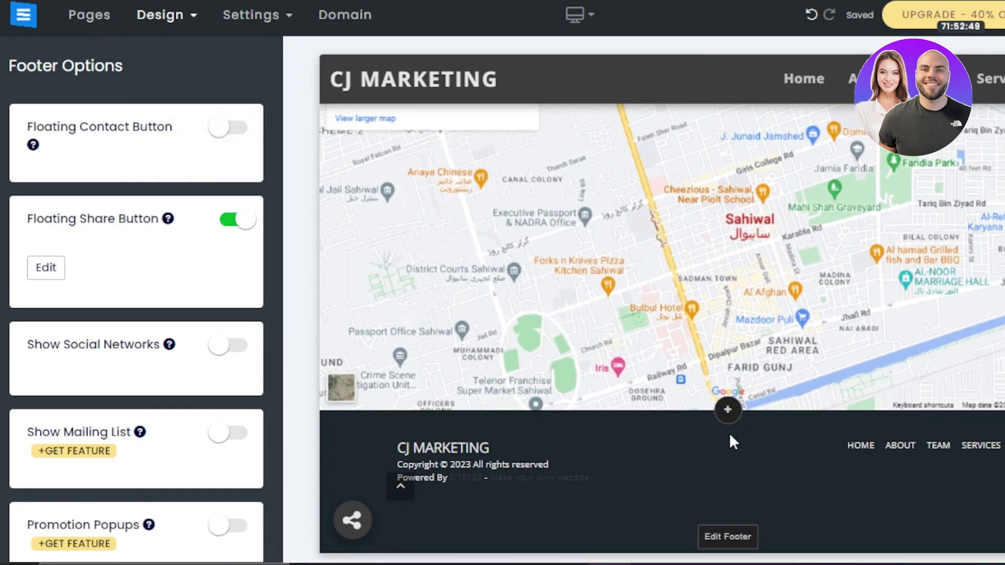
scroll(662, 328, "up", 10)
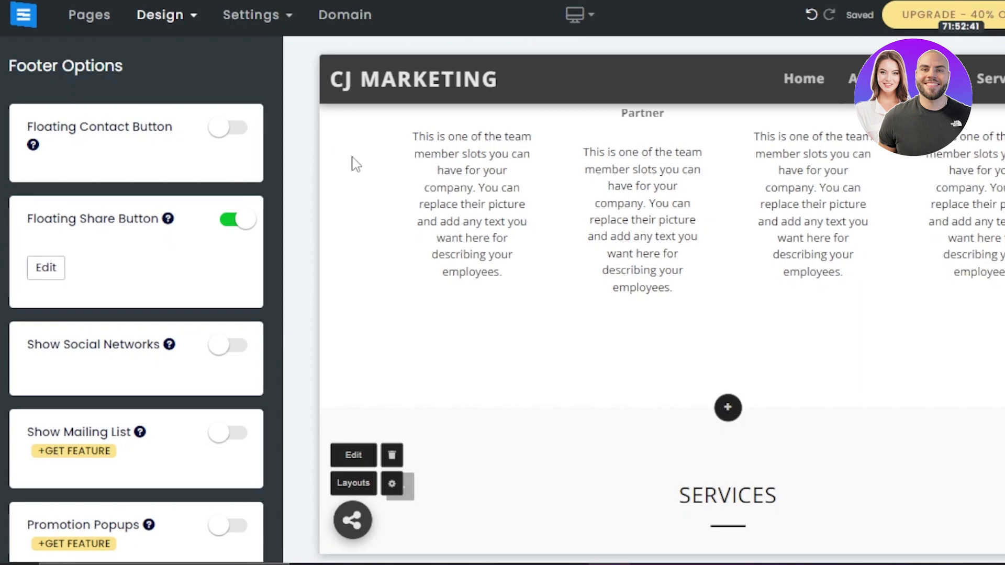
scroll(725, 325, "up", 6)
Browse the new page categories from between the Team and Services sections, view the Schedule Booking layouts and close without adding a page
scroll(725, 326, "down", 7)
left_click(728, 370)
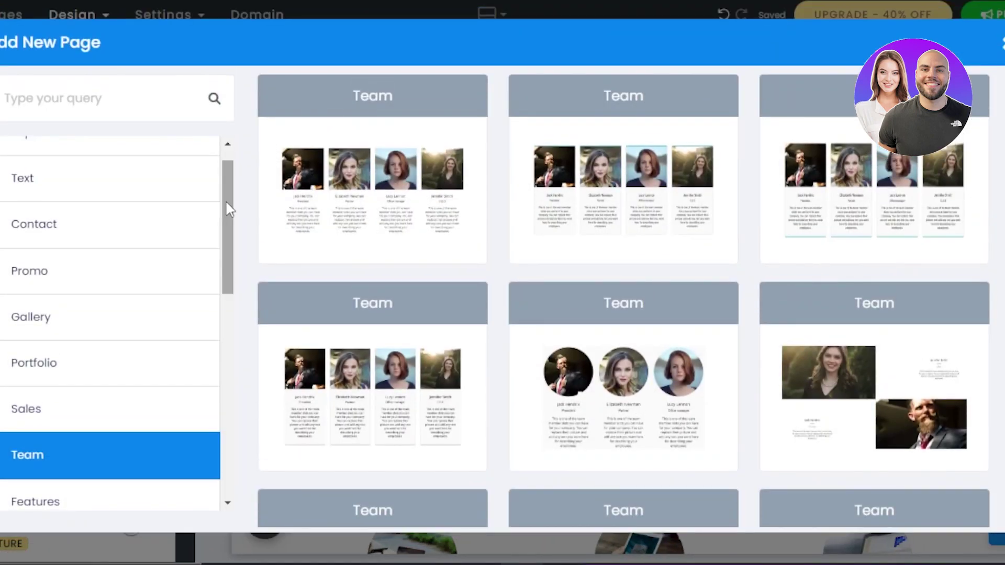
scroll(228, 208, "down", 5)
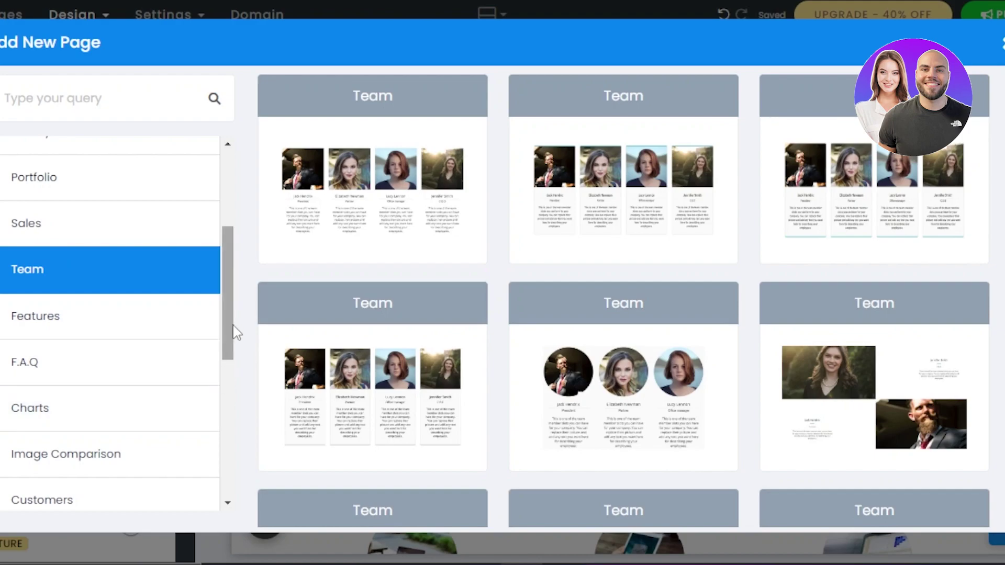
left_click_drag(229, 329, 226, 466)
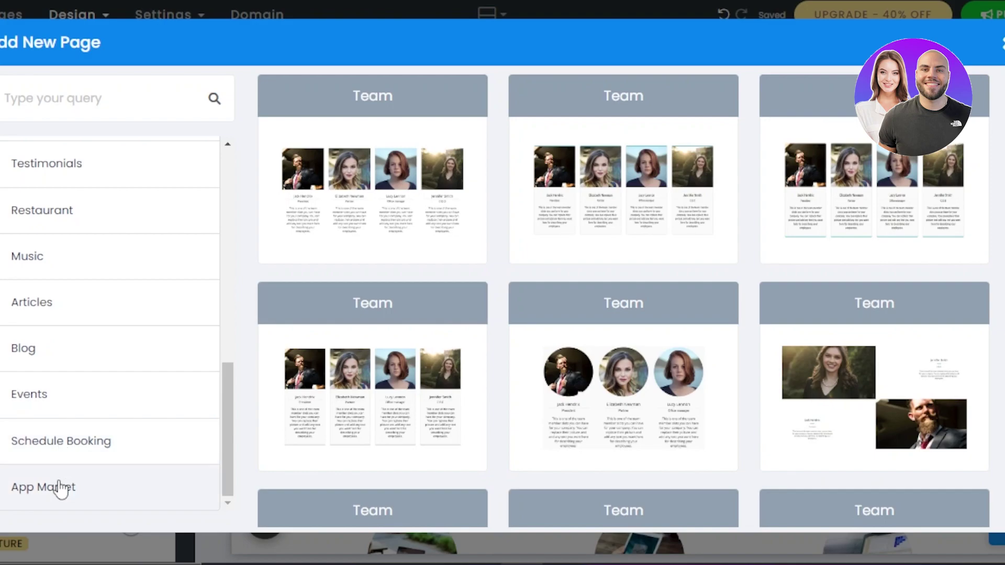
left_click(59, 454)
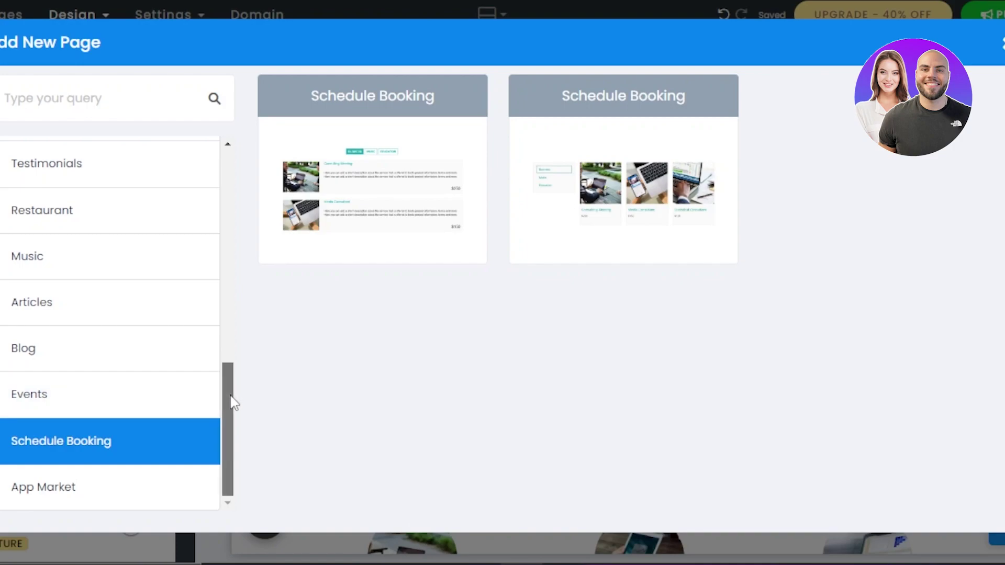
scroll(231, 403, "up", 1)
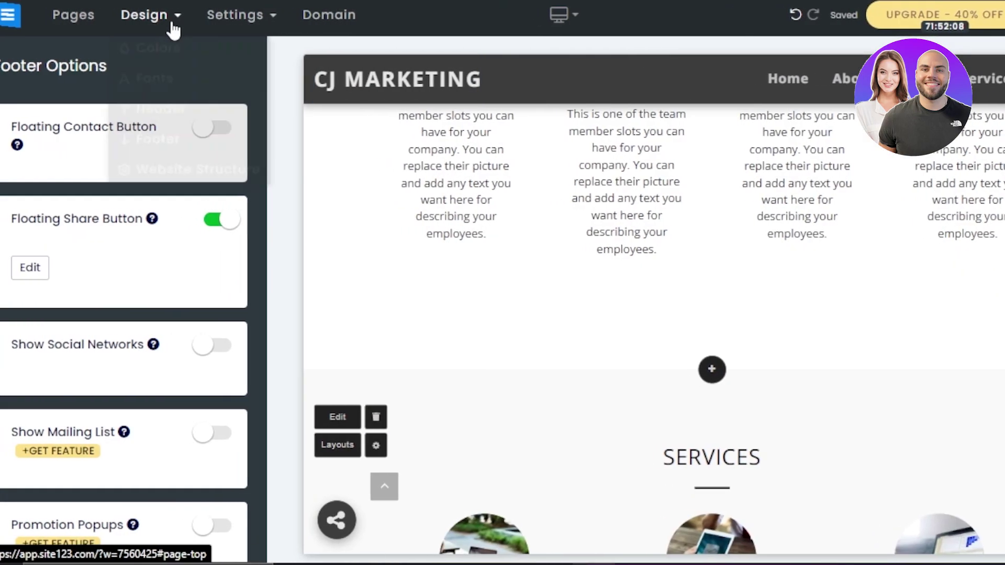
Open the website's color design settings and bring up the Main Color picker
left_click(173, 17)
left_click(173, 49)
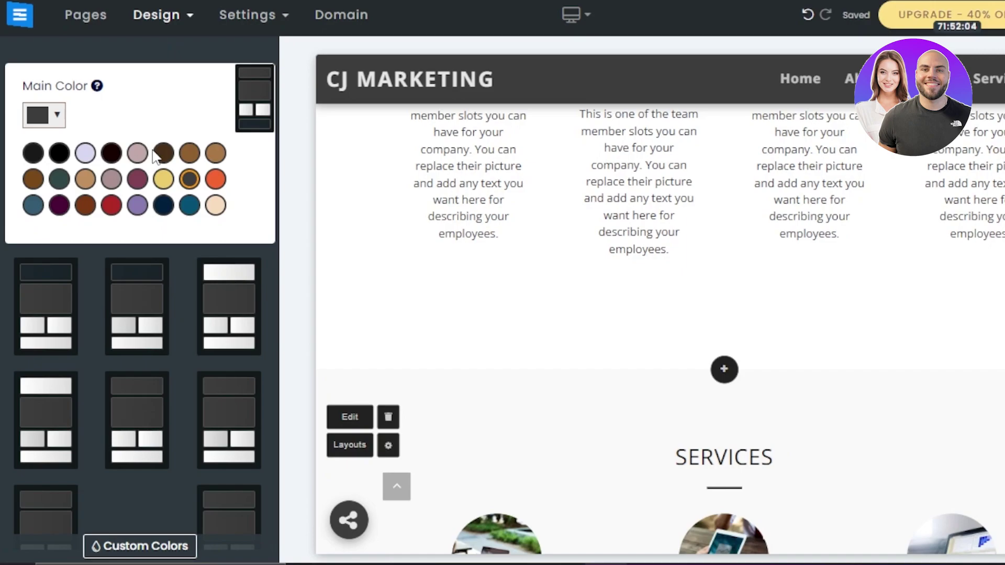
left_click(52, 119)
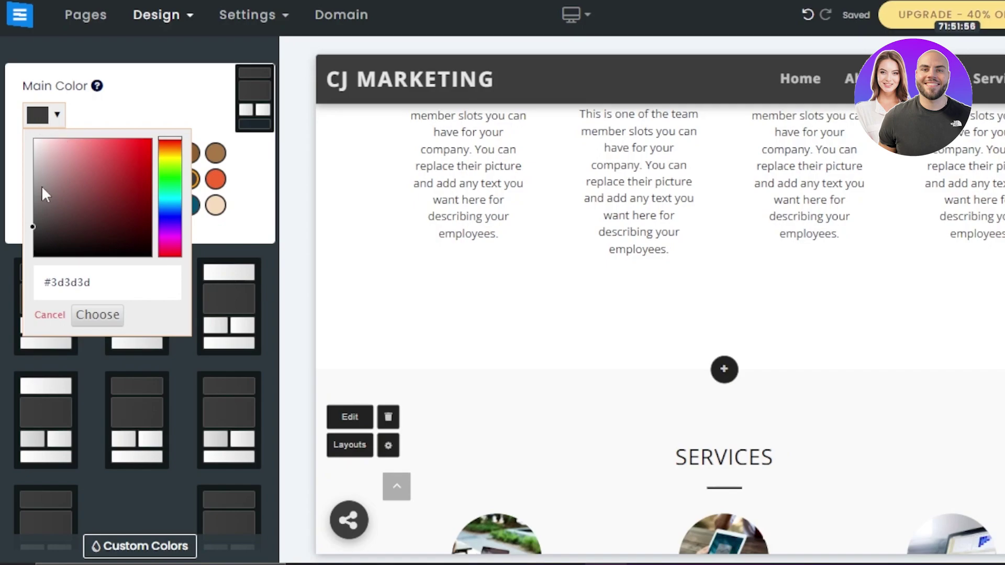
Set the main color to bright blue #0f00ff and check it across the About, Team and Services sections
left_click_drag(35, 233, 80, 186)
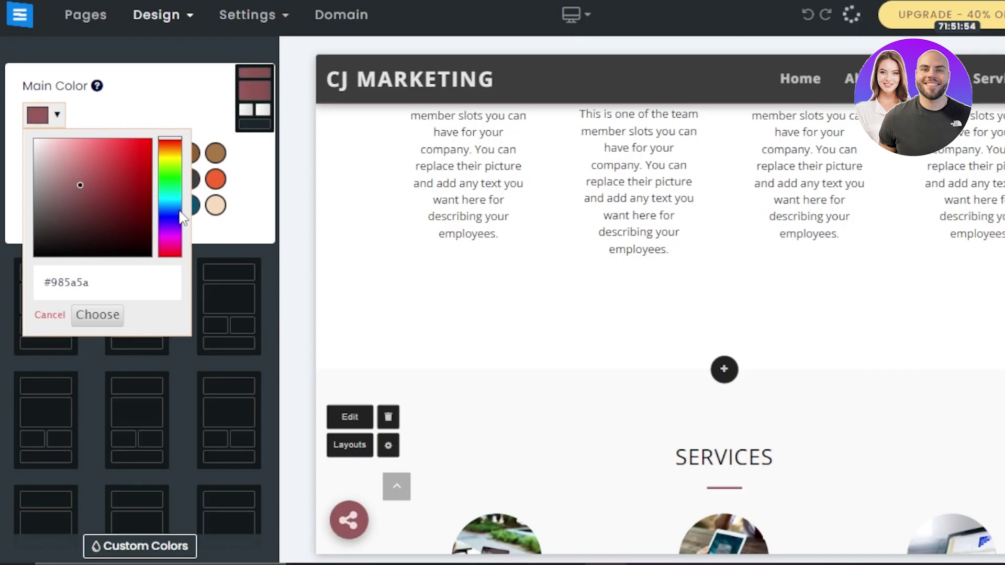
left_click(165, 218)
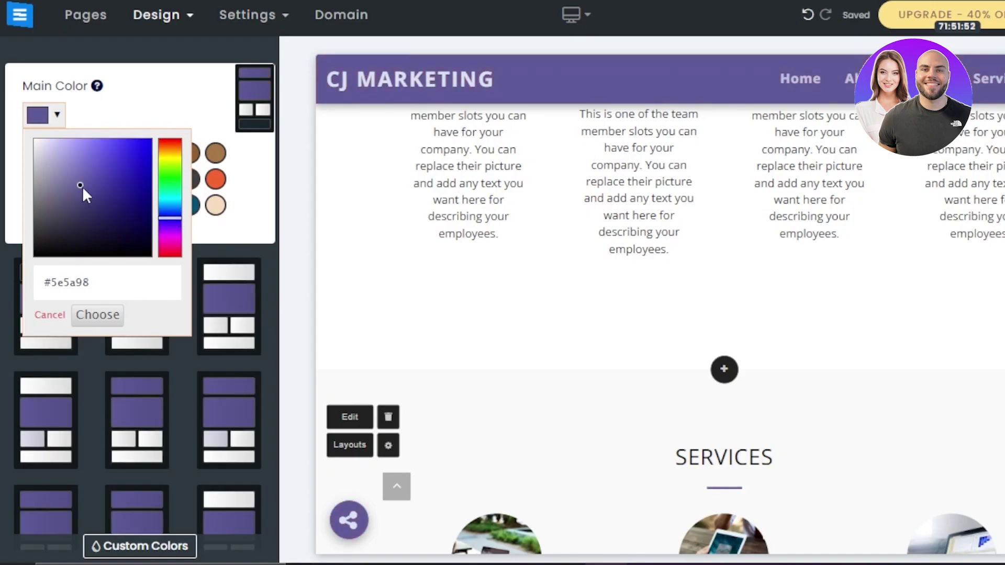
left_click(116, 154)
left_click_drag(123, 155, 153, 135)
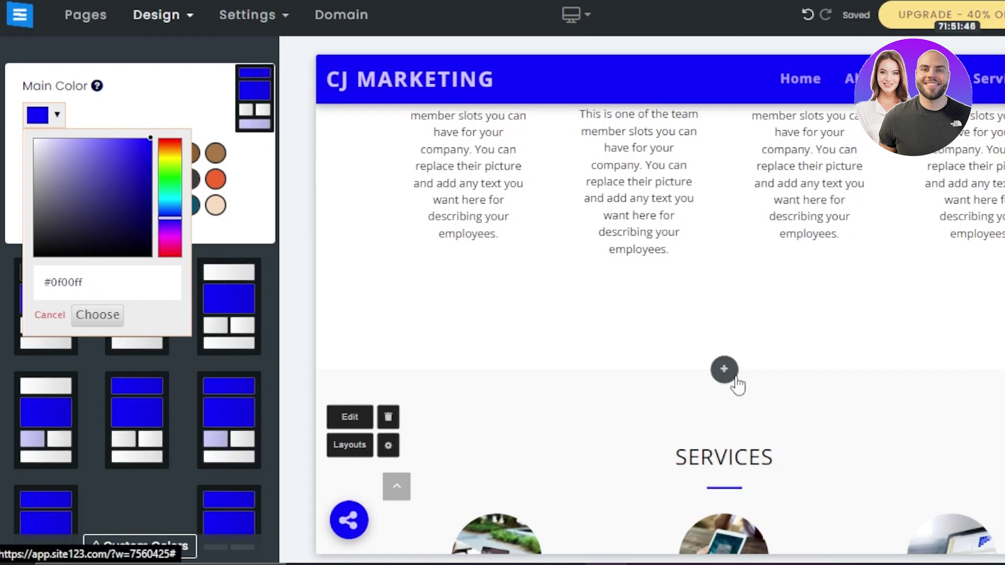
left_click(512, 342)
scroll(511, 341, "up", 8)
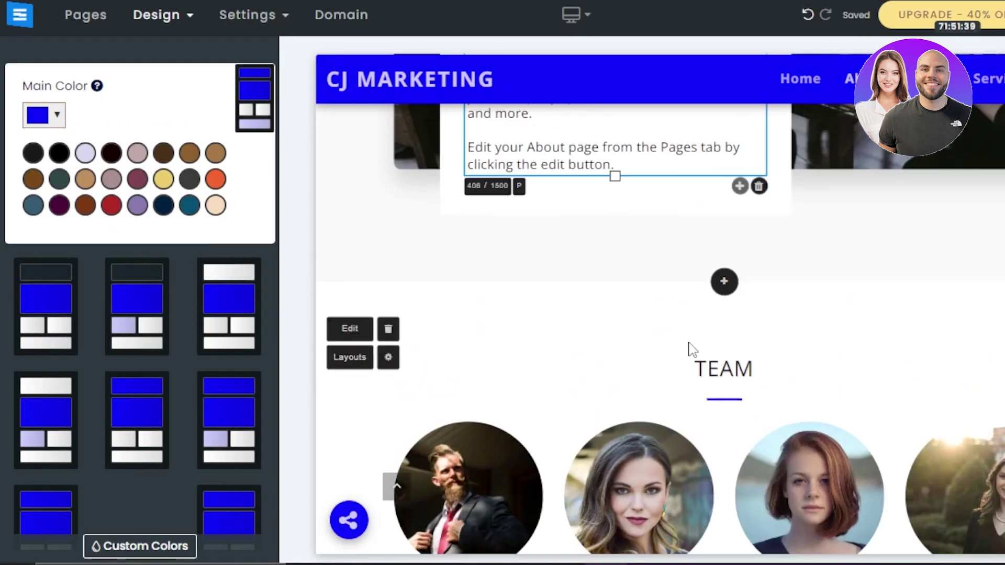
scroll(483, 157, "down", 5)
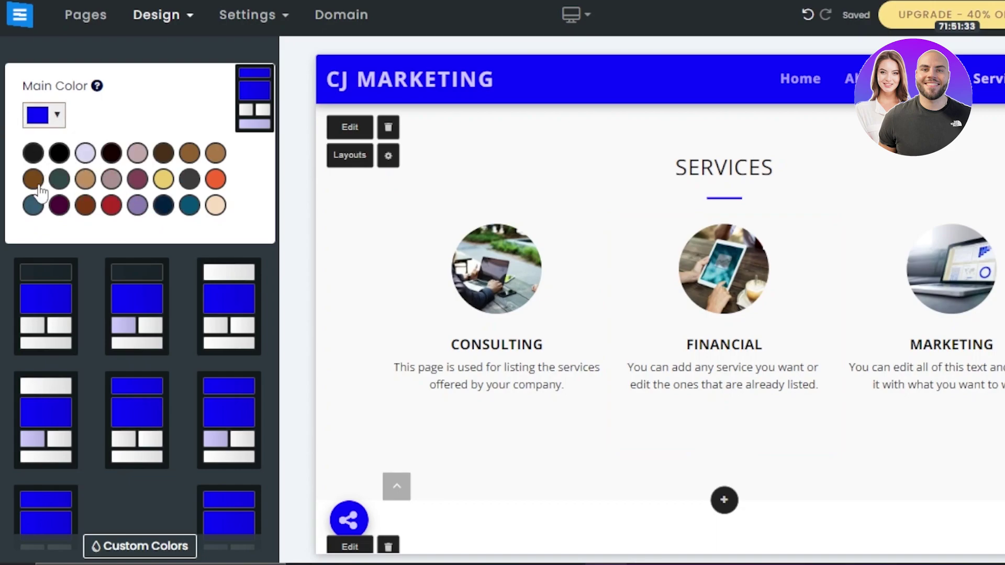
Set the main color to purple #5853ab and apply the color scheme with a purple header and dark footer
left_click(42, 125)
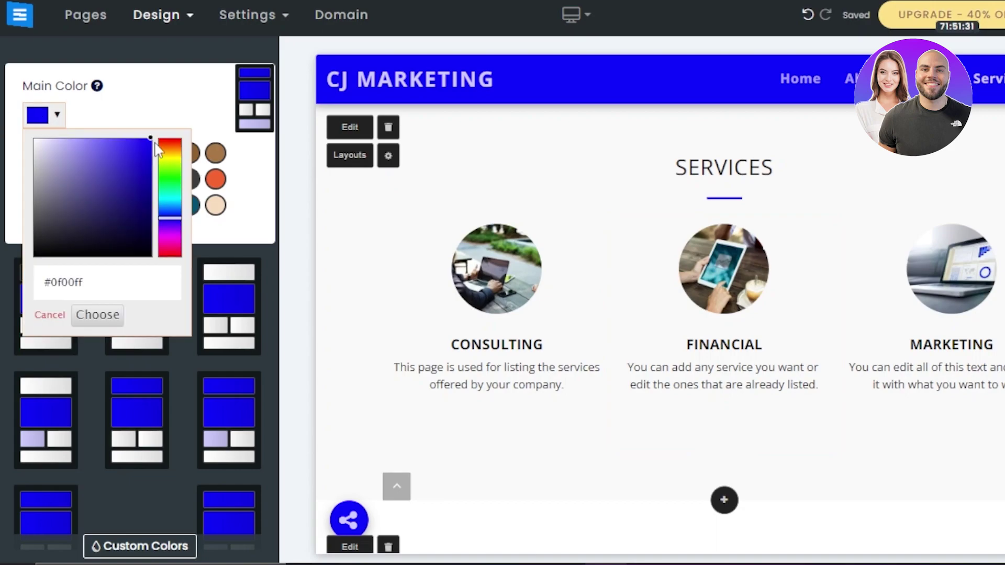
left_click_drag(152, 141, 93, 177)
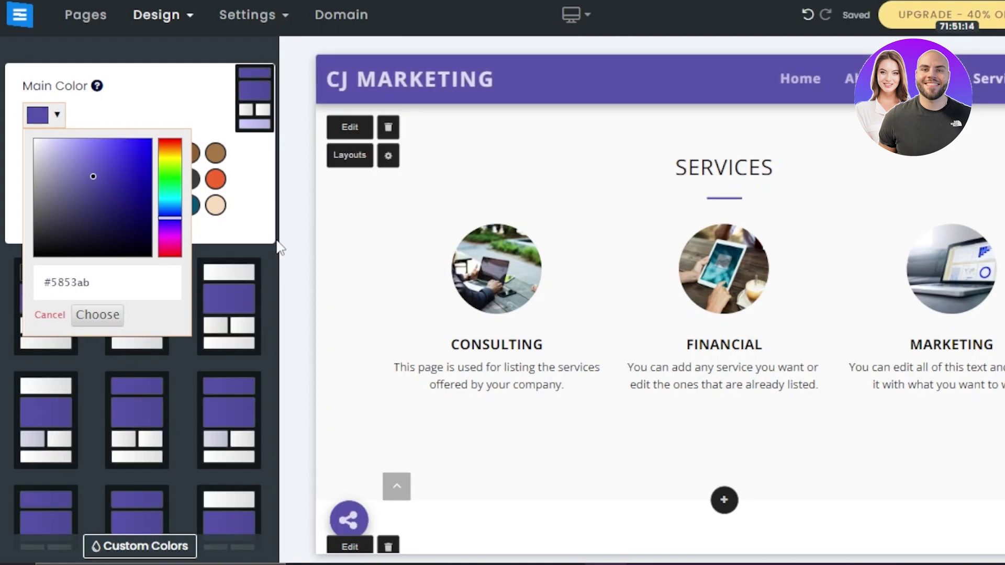
left_click(97, 314)
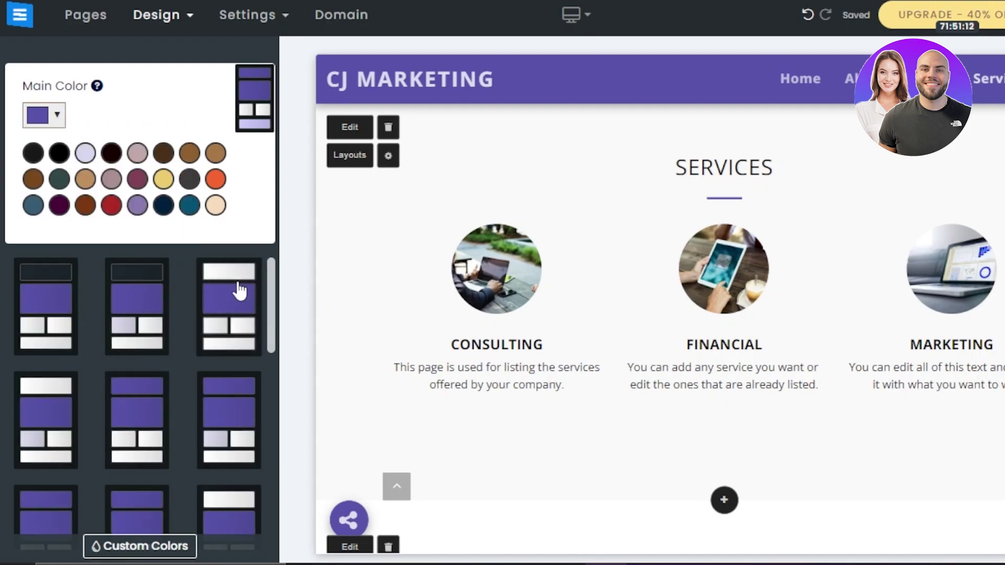
left_click_drag(272, 289, 274, 384)
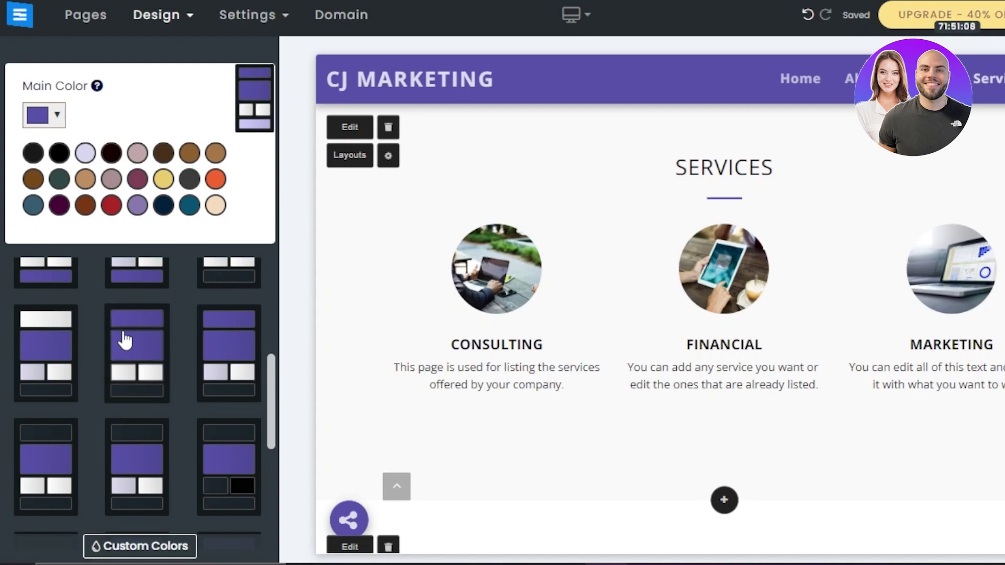
left_click(138, 328)
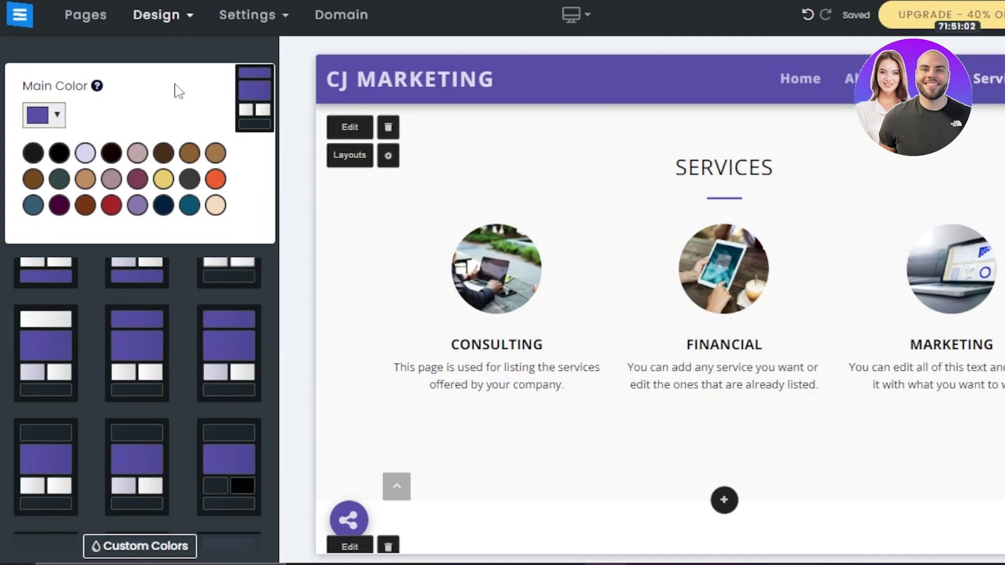
Apply the Roboto and Lora font pair from the website's font designs
left_click(180, 16)
left_click(167, 83)
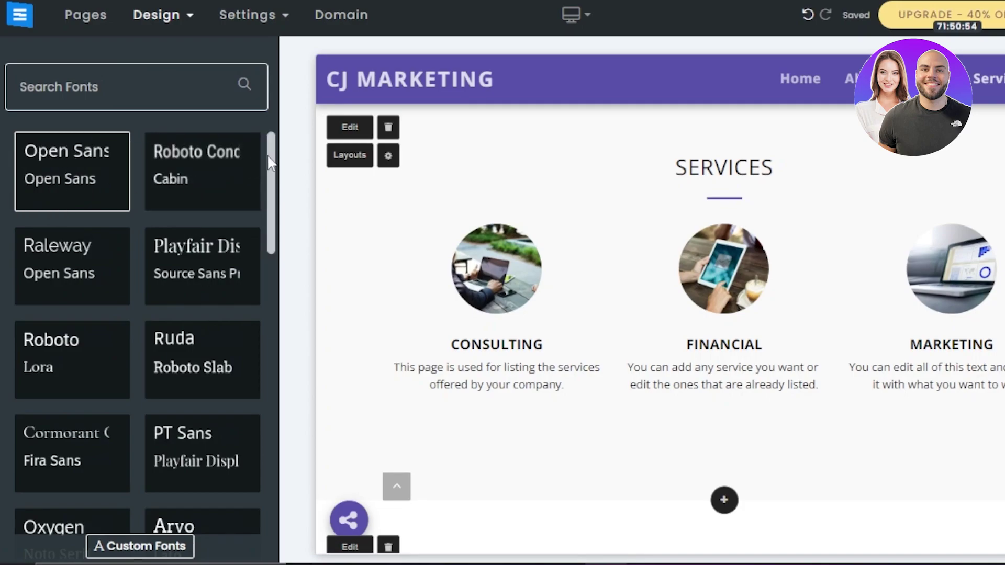
scroll(276, 185, "down", 1)
scroll(275, 186, "down", 1)
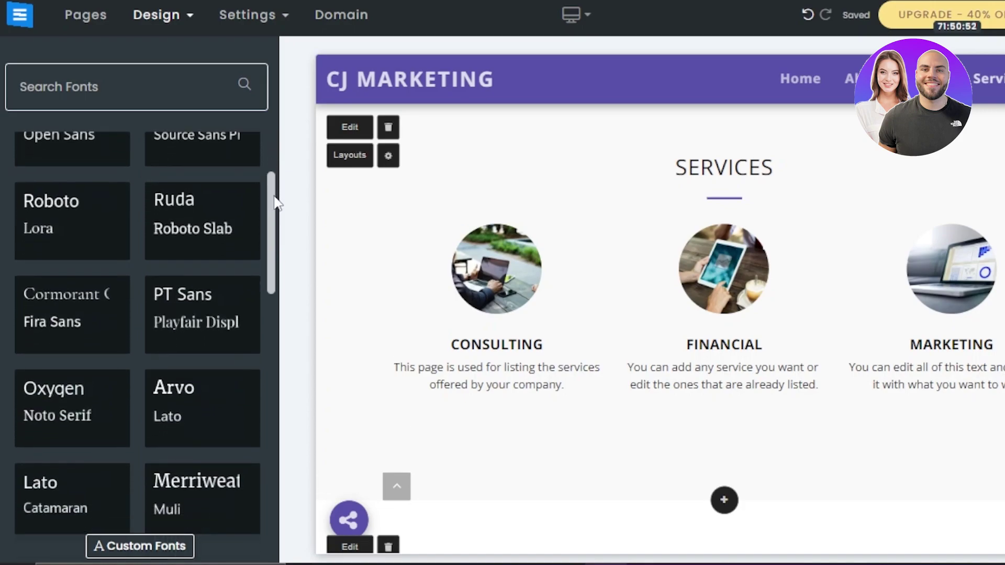
left_click(47, 245)
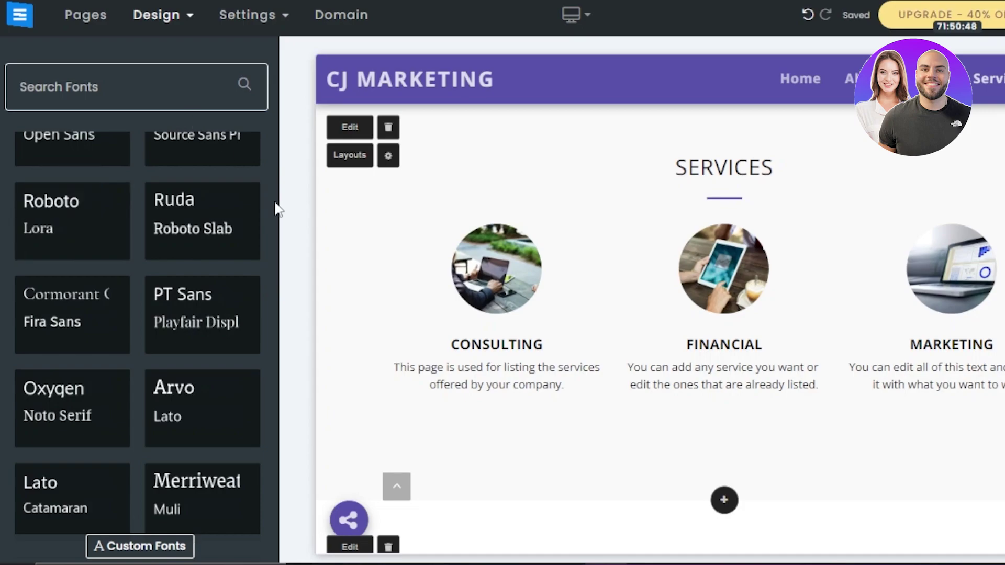
scroll(267, 225, "down", 3)
left_click_drag(266, 286, 261, 128)
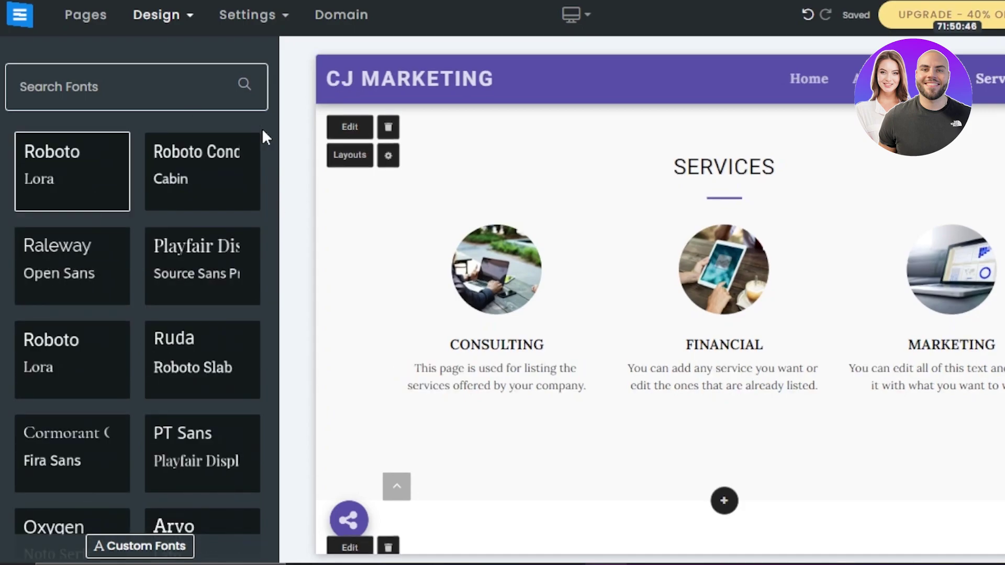
View the Custom Fonts options, check the fonts up to the home page banner and return to the page list
left_click(136, 550)
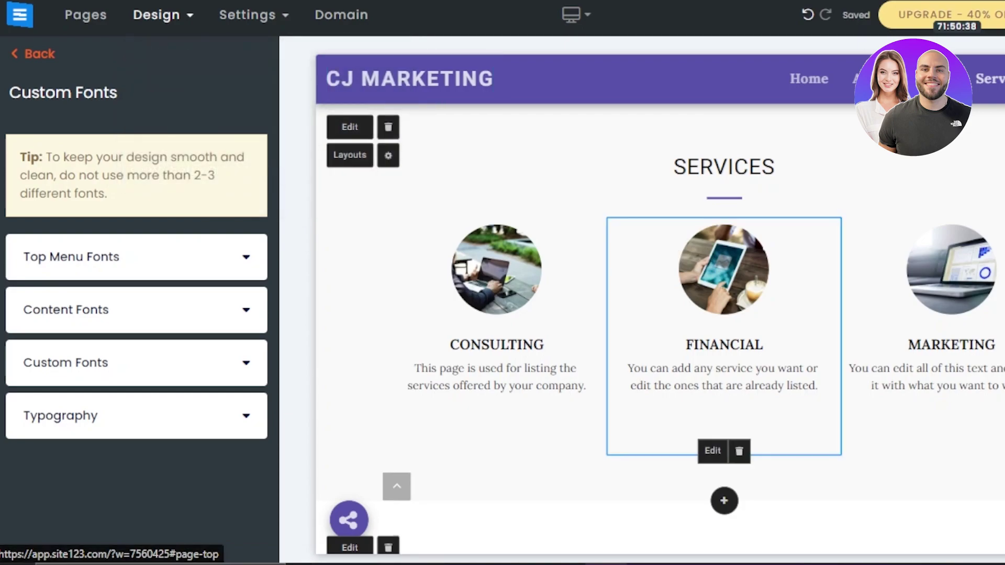
scroll(489, 422, "up", 5)
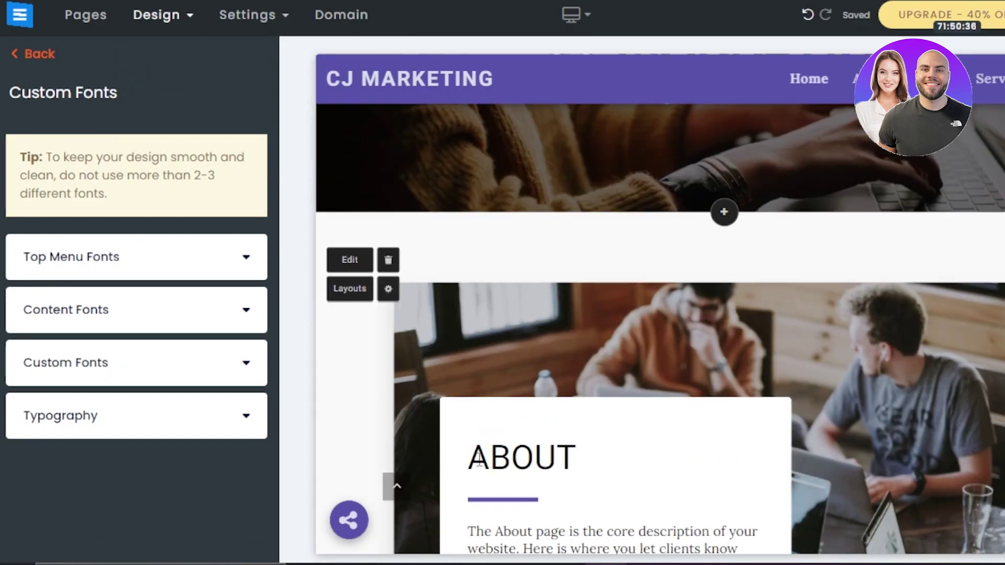
scroll(489, 422, "up", 4)
mouse_move(281, 29)
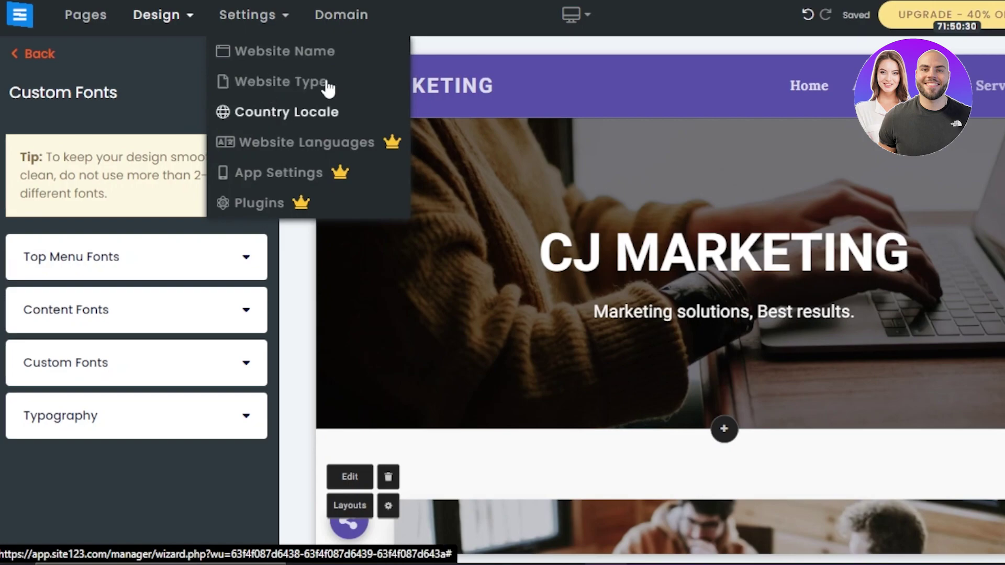
left_click(19, 54)
left_click(97, 23)
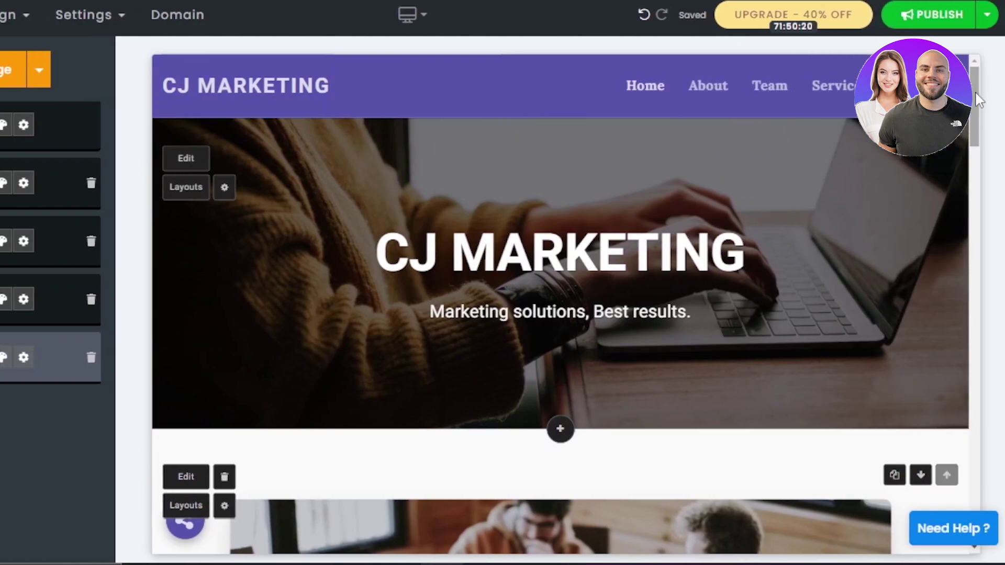
Look over the website down to the Contact section, preview it in Mobile view and switch back to Desktop view
left_click_drag(976, 100, 512, 263)
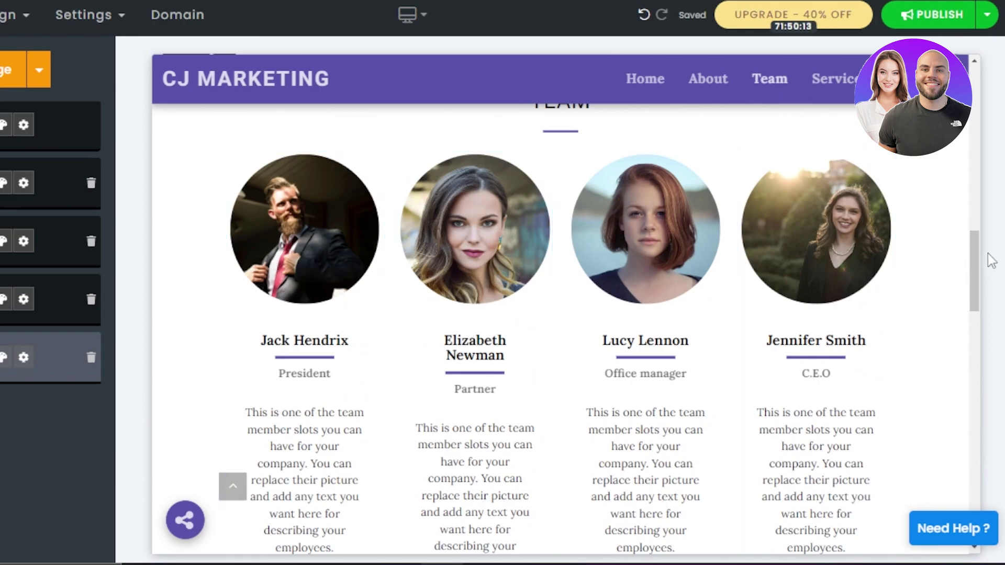
left_click_drag(979, 263, 968, 418)
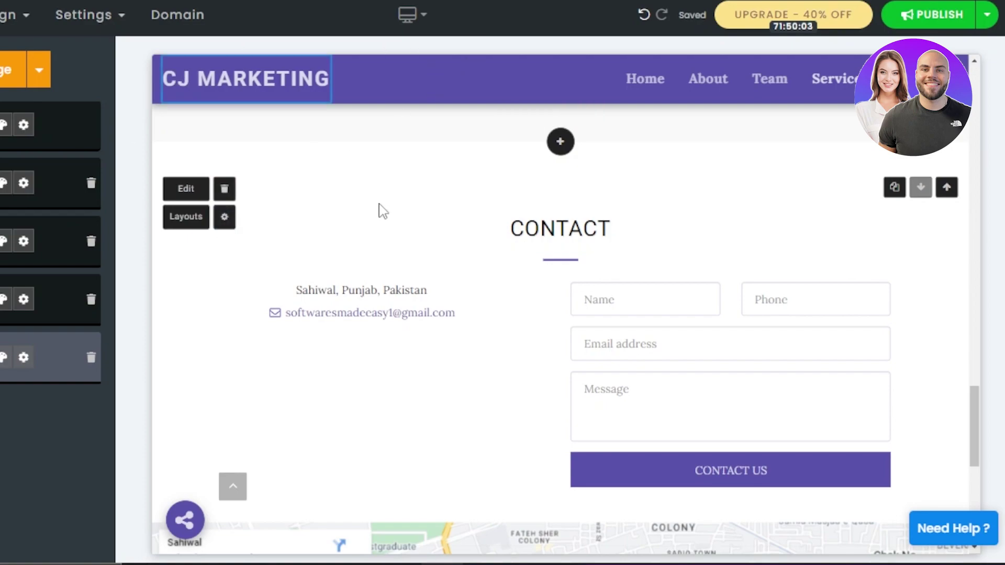
left_click(407, 15)
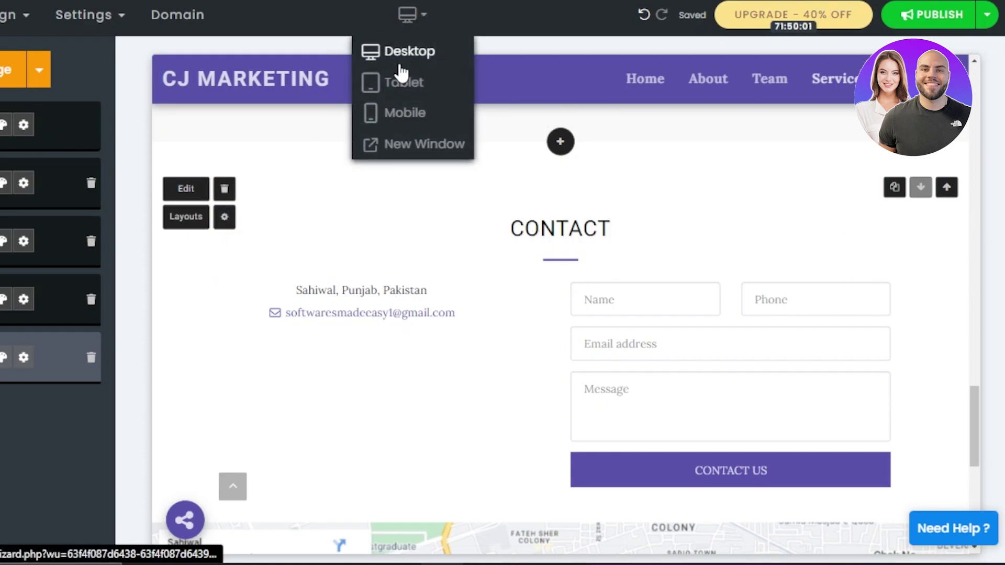
left_click(399, 111)
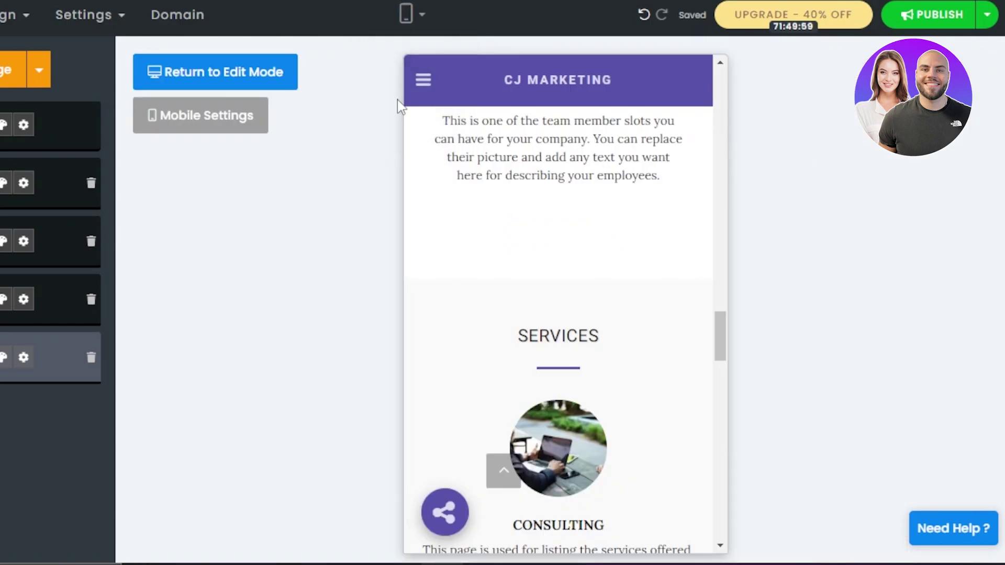
left_click_drag(724, 325, 716, 101)
left_click(416, 24)
left_click(411, 49)
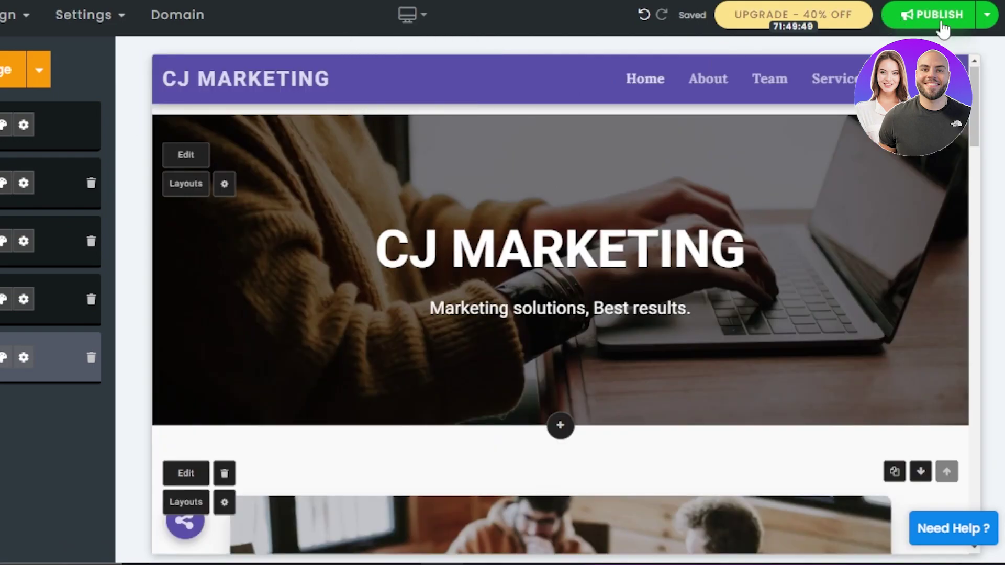
View the publish options, look at the SITE123 start page in the other browser tab and return to the editor
left_click(986, 21)
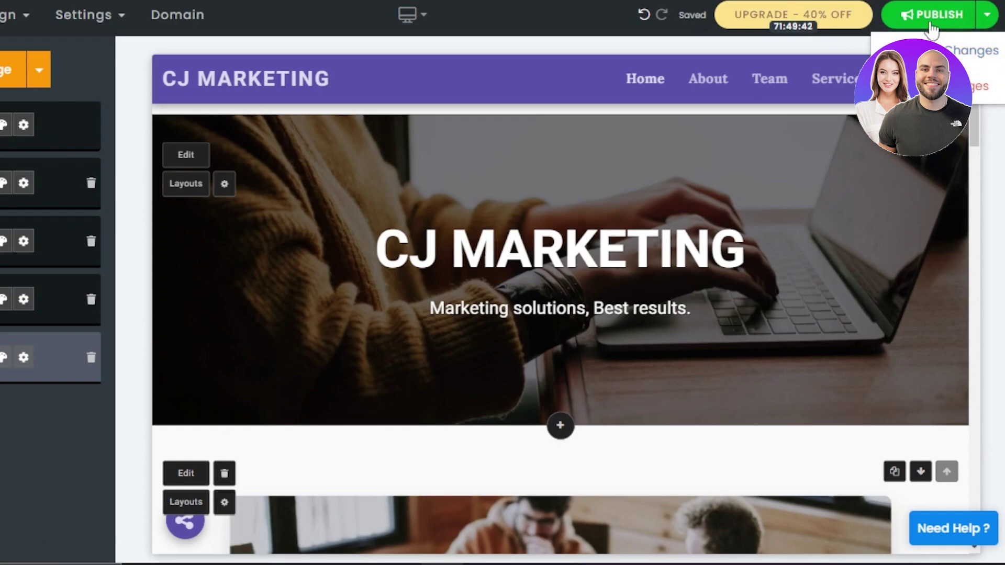
left_click(475, 52)
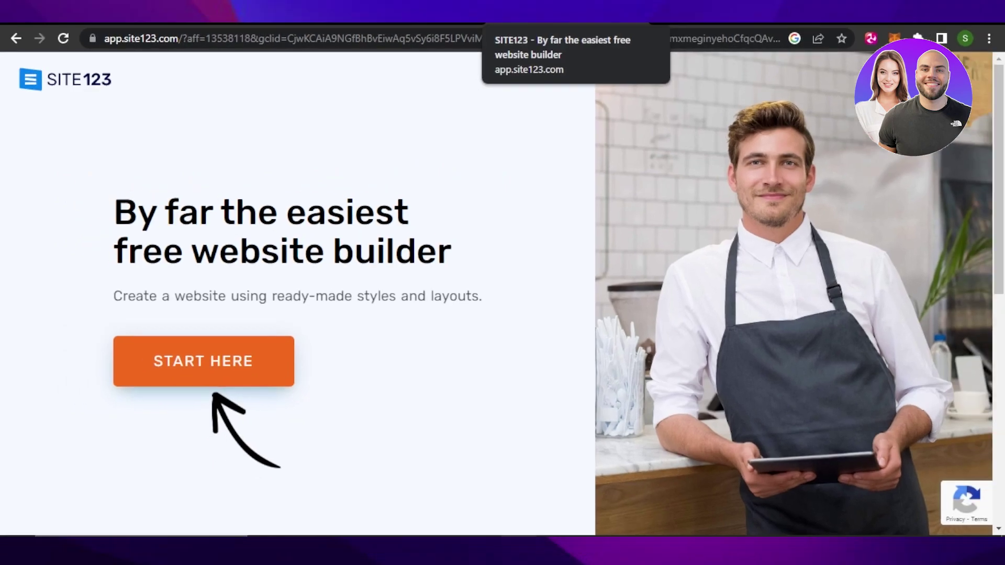
left_click(398, 13)
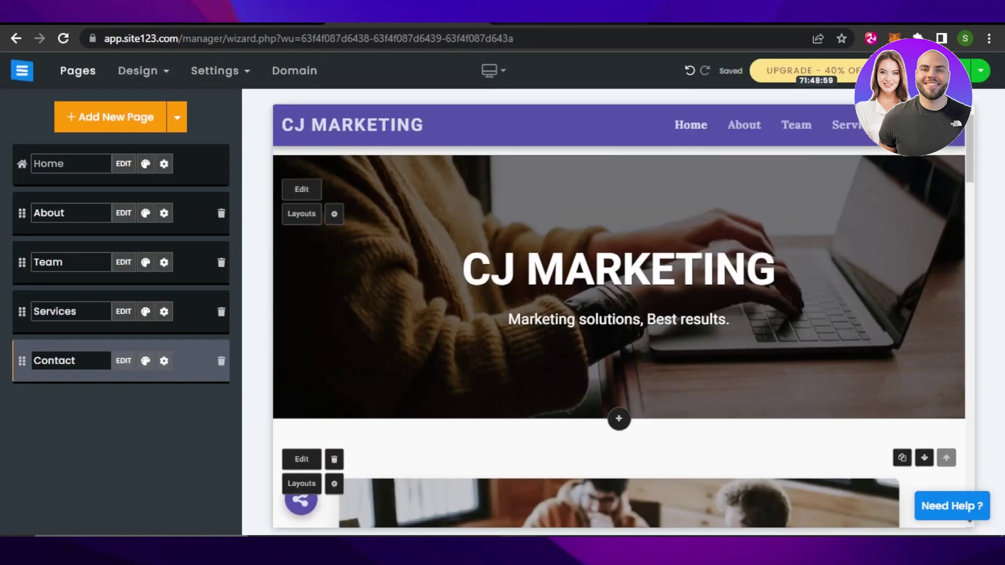